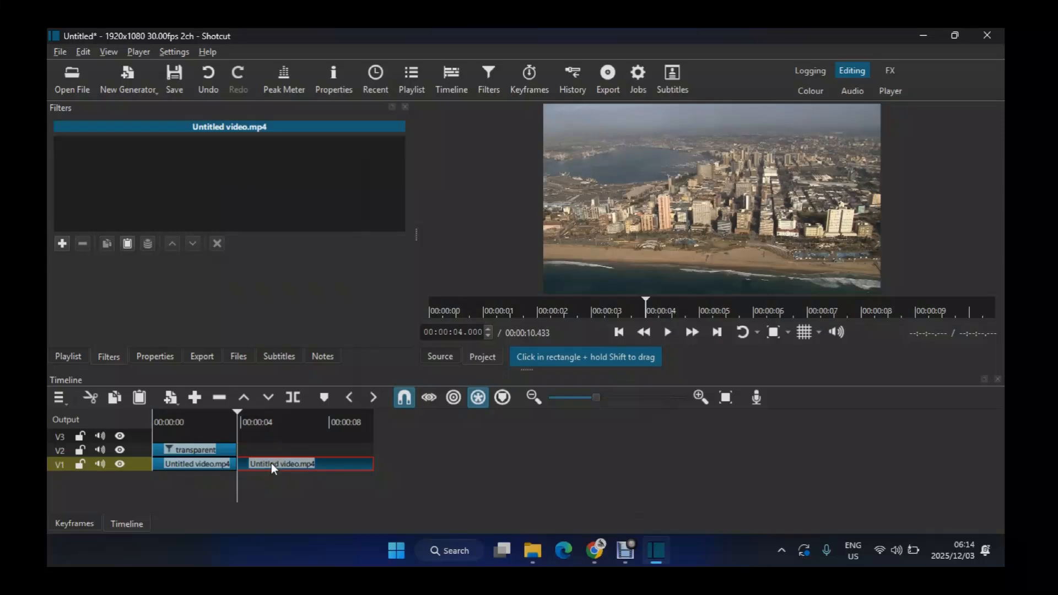
Delete the part of the V1 video clip after the 4-second mark and lock that track.
{"action": "key", "text": "Delete"}
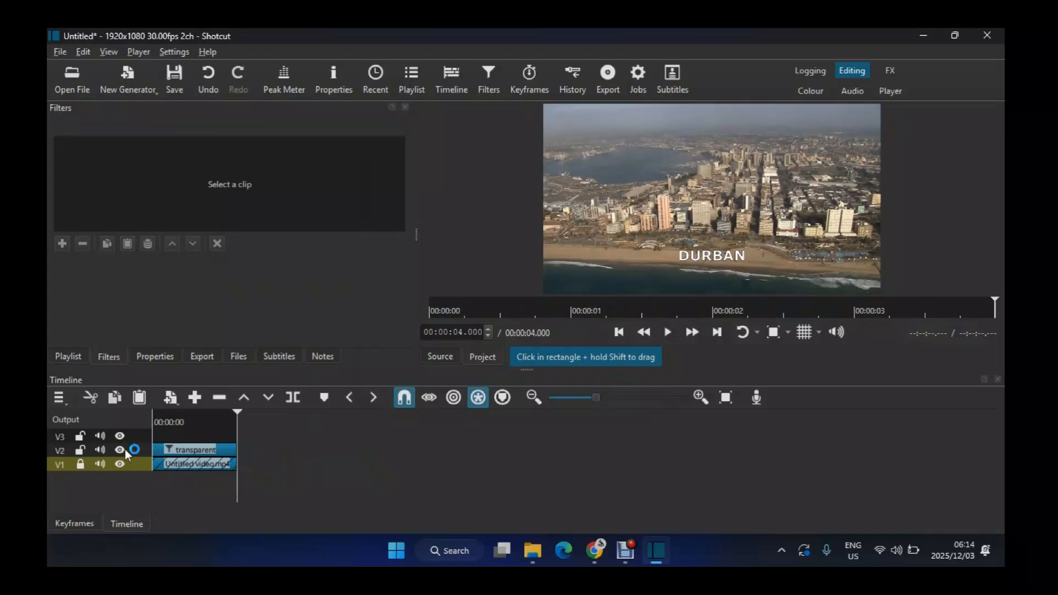
Display the preview grid and move the DURBAN title on V2 up to the centre of the frame.
{"action": "left_click", "coordinate": [180, 450]}
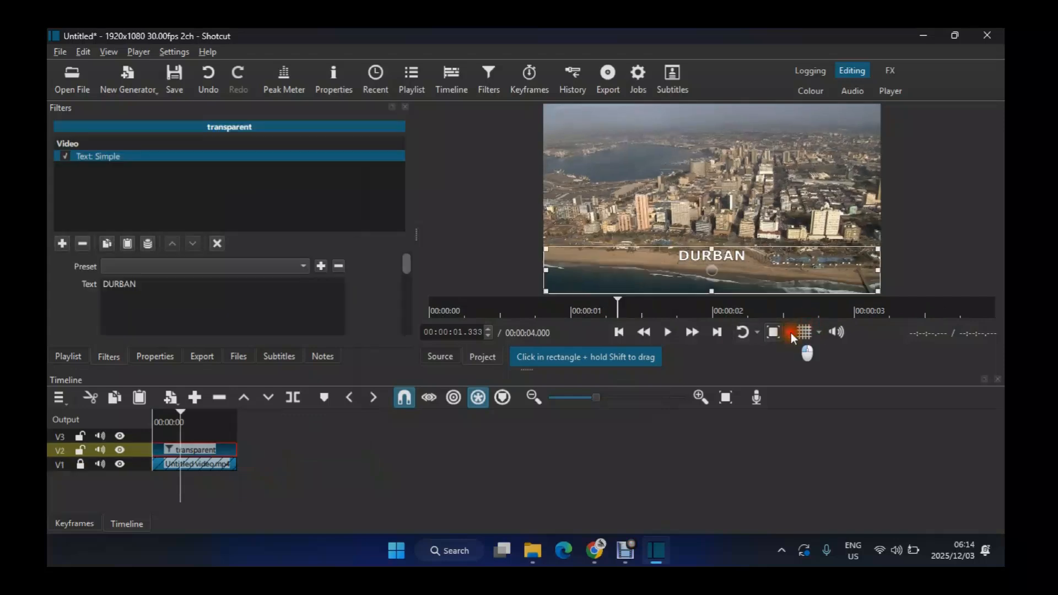
{"action": "left_click", "coordinate": [793, 333]}
{"action": "left_click", "coordinate": [806, 332]}
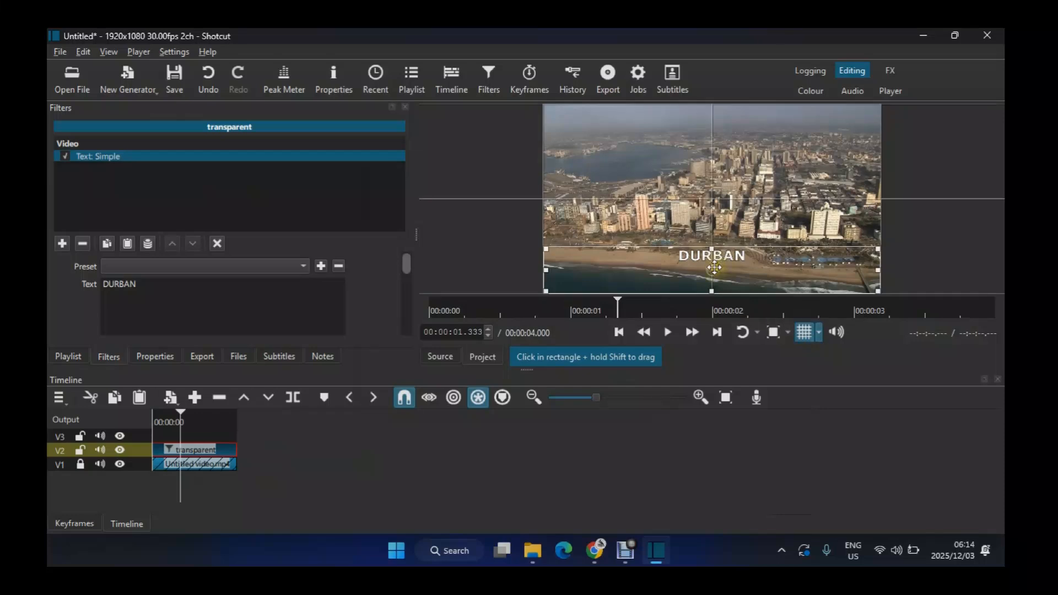
{"action": "left_click_drag", "start_coordinate": [714, 268], "coordinate": [712, 128]}
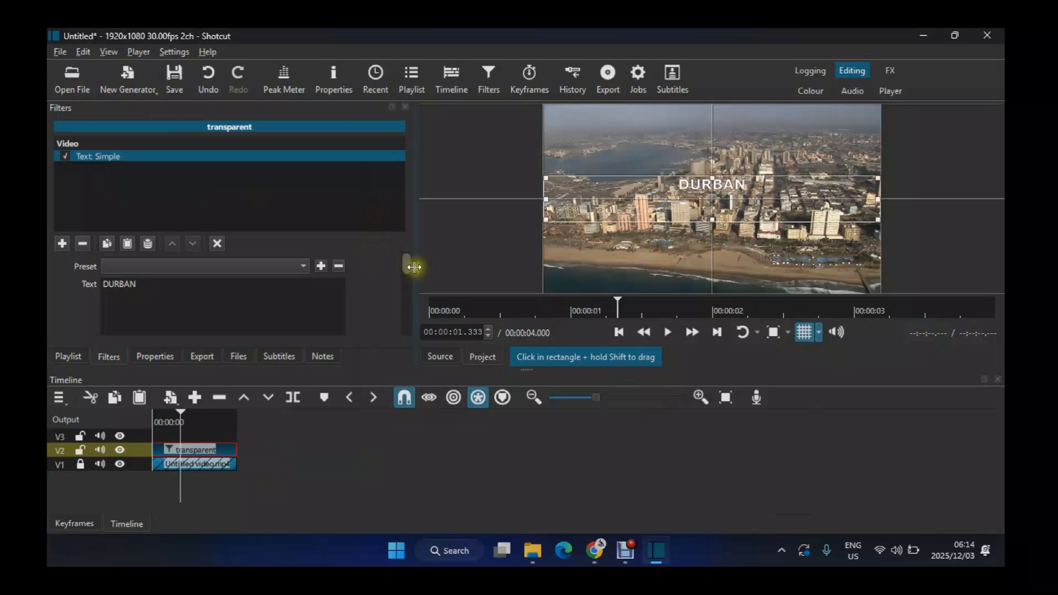
Turn off the fixed font size for the DURBAN title and set its outline thickness to 0.
{"action": "left_click_drag", "start_coordinate": [407, 266], "coordinate": [274, 292]}
{"action": "left_click", "coordinate": [268, 268]}
{"action": "left_click", "coordinate": [239, 293]}
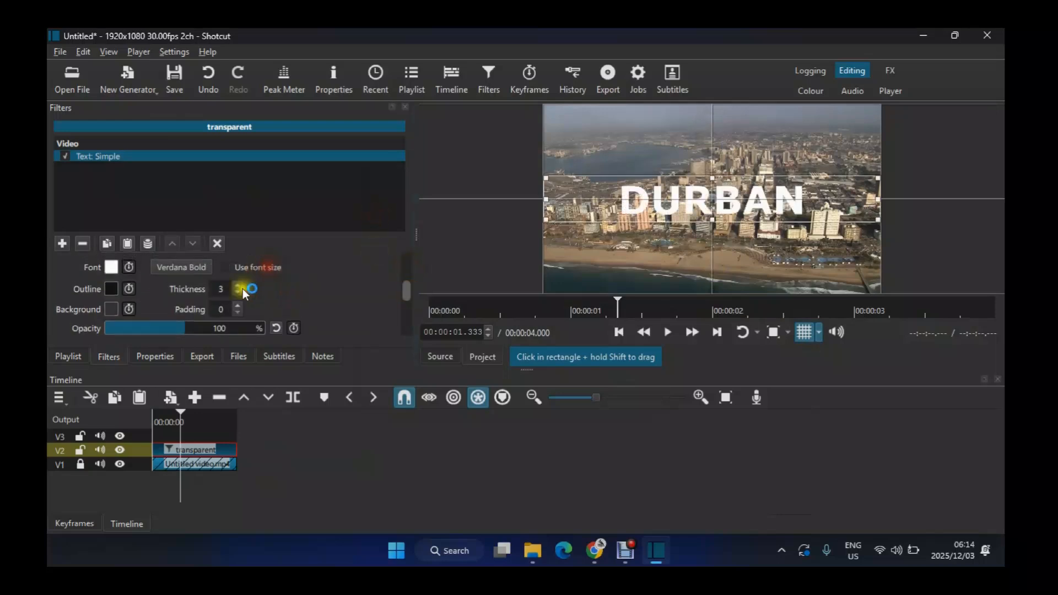
{"action": "left_click", "coordinate": [238, 293]}
{"action": "left_click", "coordinate": [238, 293]}
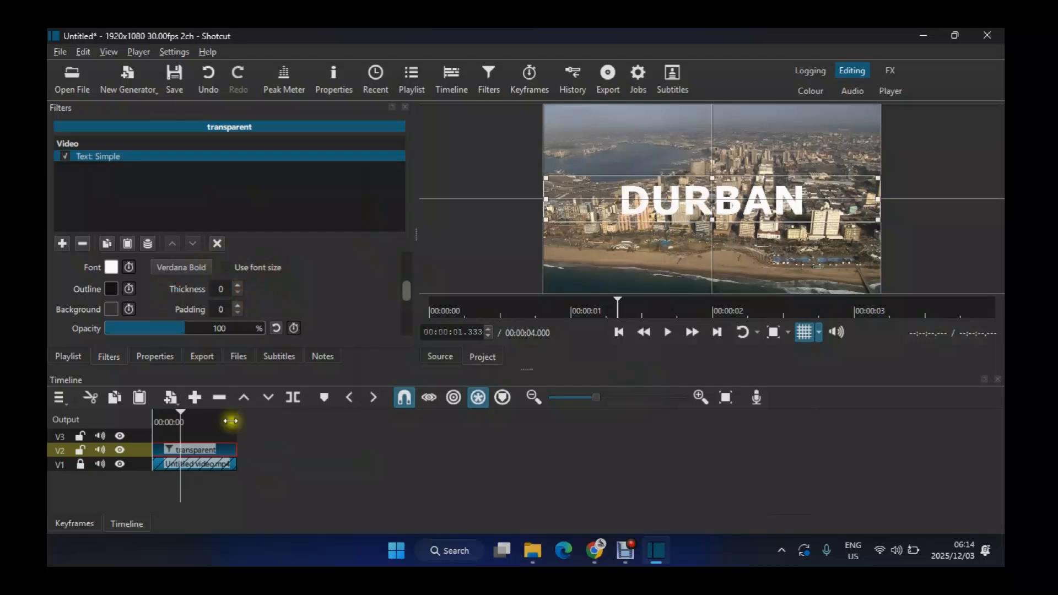
Copy the DURBAN title clip and, with V2 locked, paste it at the start of track V3.
{"action": "left_click", "coordinate": [619, 333]}
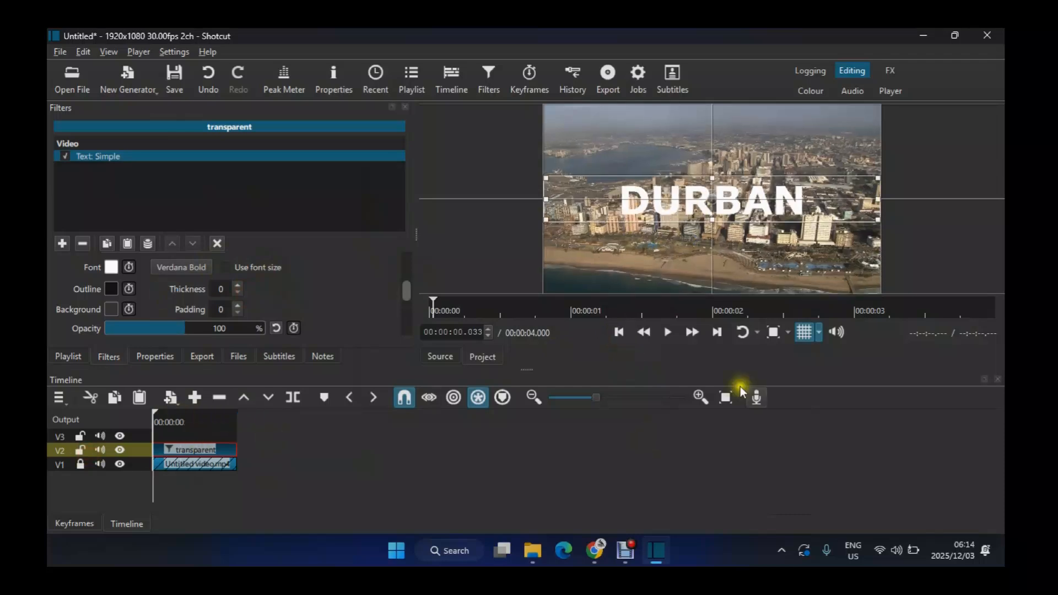
{"action": "left_click", "coordinate": [726, 397]}
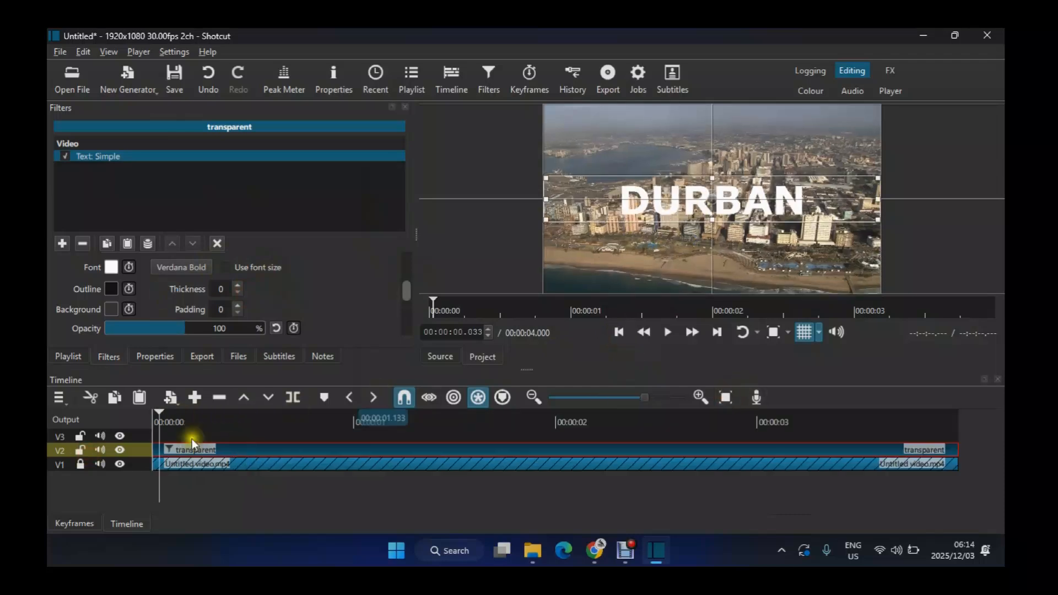
{"action": "key", "text": "ctrl+c"}
{"action": "left_click", "coordinate": [620, 332]}
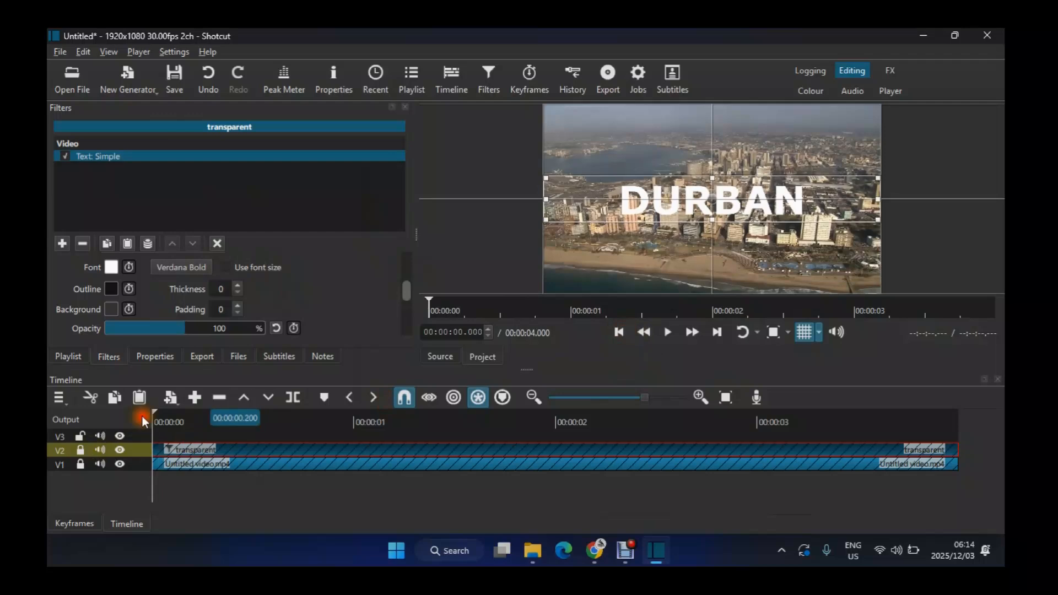
{"action": "left_click", "coordinate": [139, 432]}
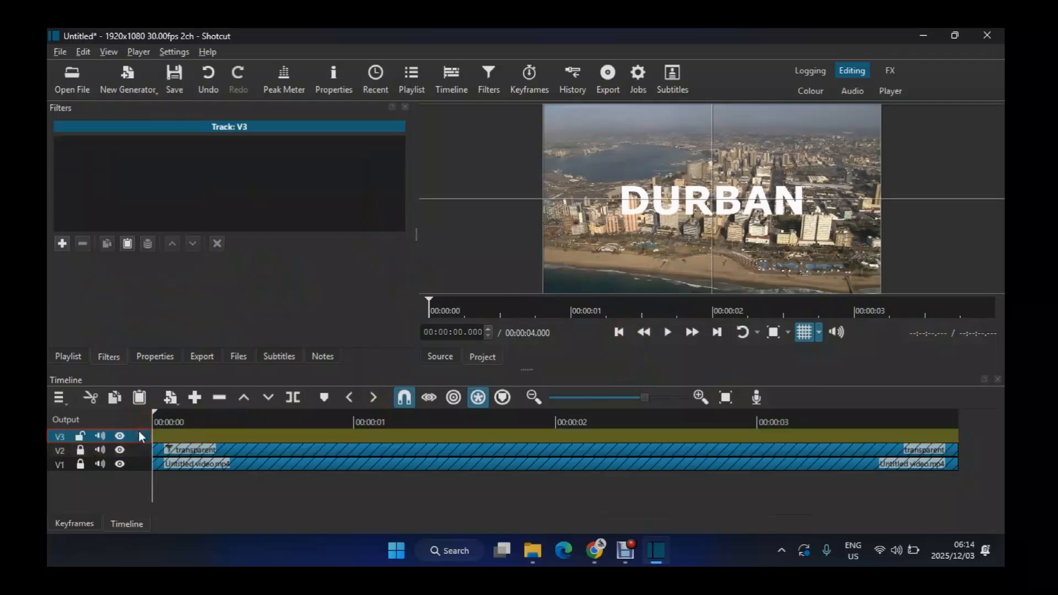
{"action": "key", "text": "ctrl+v"}
Add a Flip filter to the copied title clip on V3.
{"action": "left_click", "coordinate": [173, 449]}
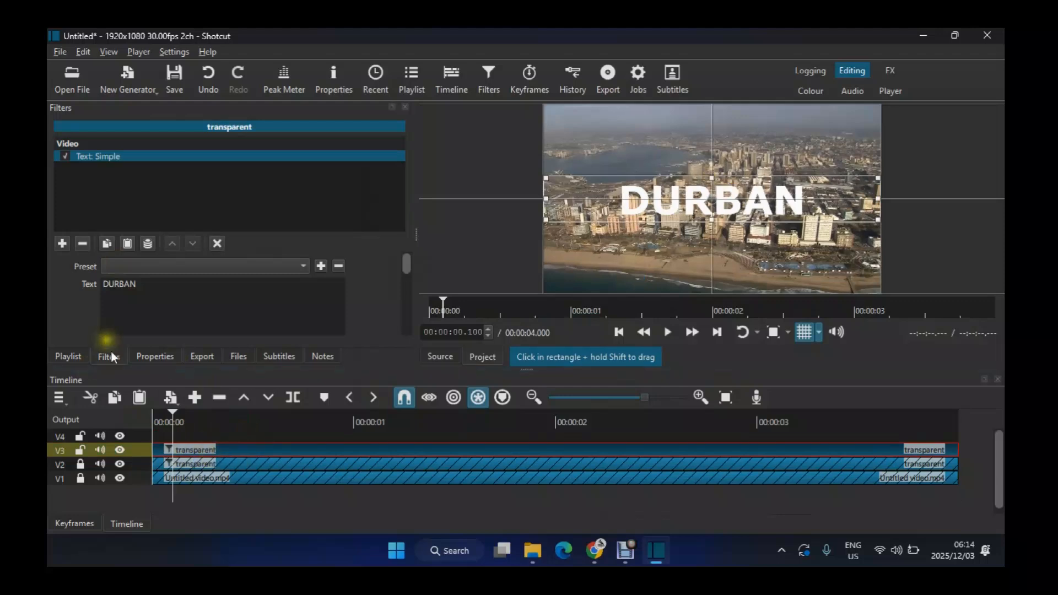
{"action": "left_click", "coordinate": [63, 244]}
{"action": "type", "text": "F"}
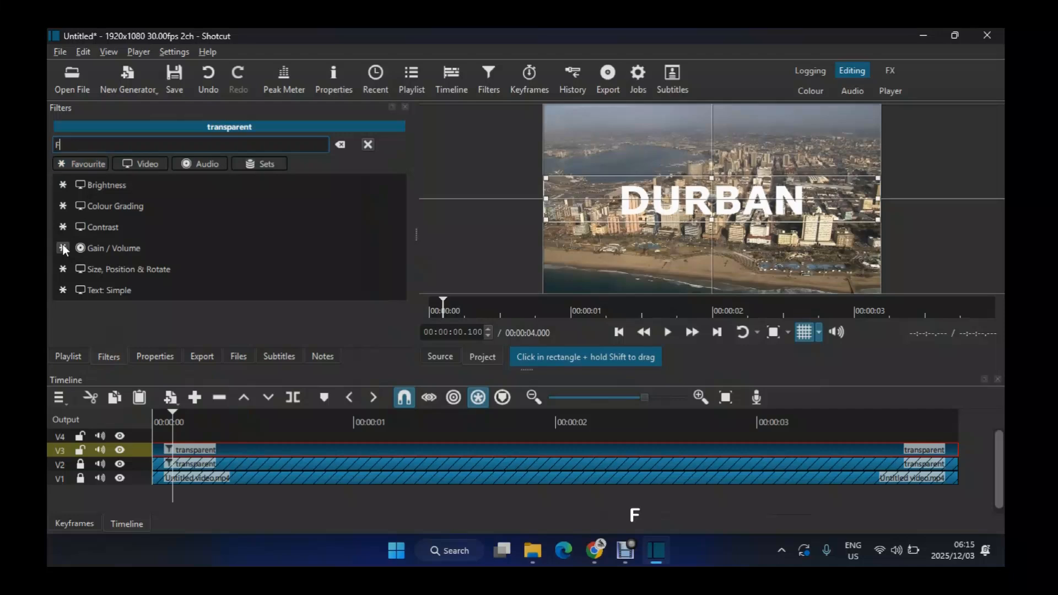
{"action": "type", "text": "LI"}
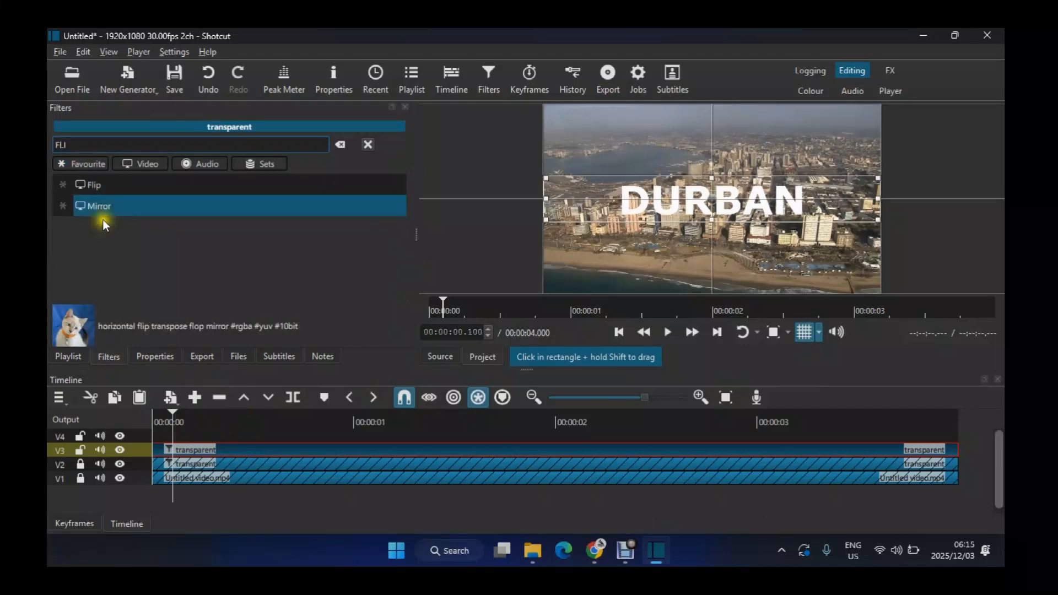
{"action": "left_click", "coordinate": [108, 187]}
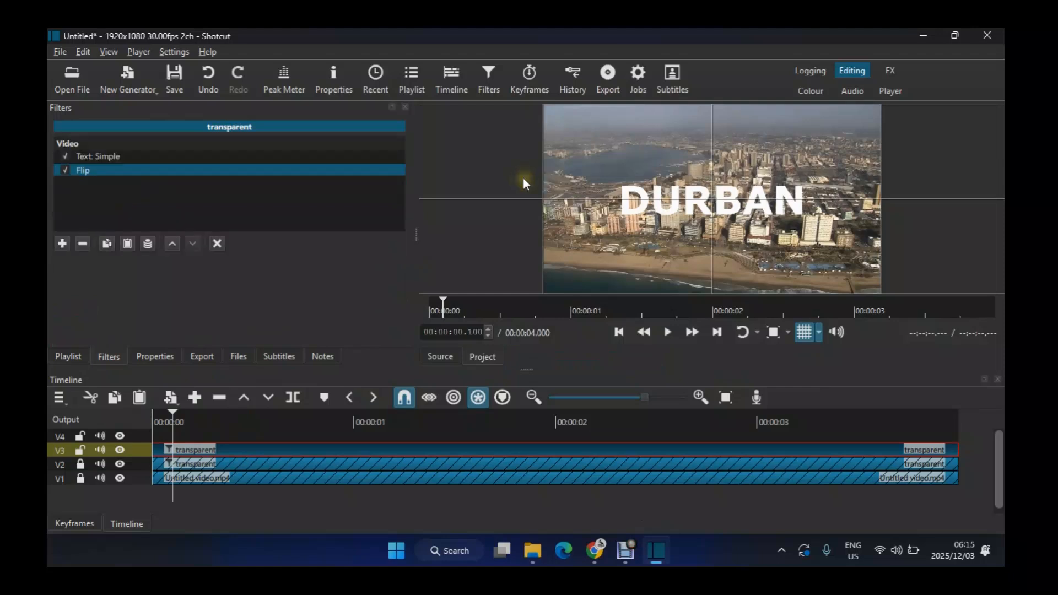
Add a Size, Position & Rotate filter to the V3 title and move it down to a vertical position of about 163.
{"action": "left_click", "coordinate": [66, 243]}
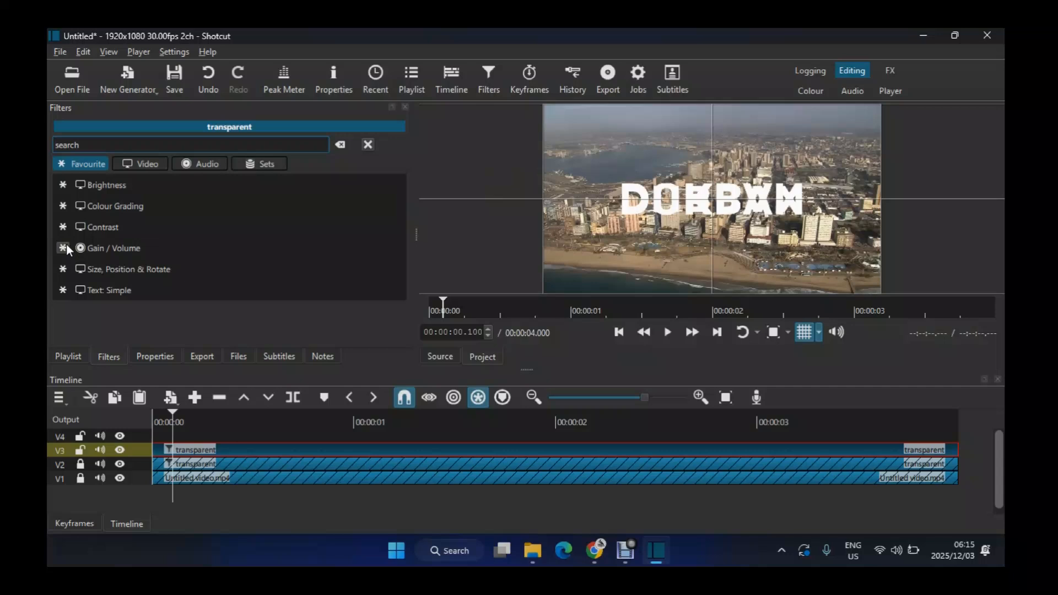
{"action": "type", "text": "sIZE"}
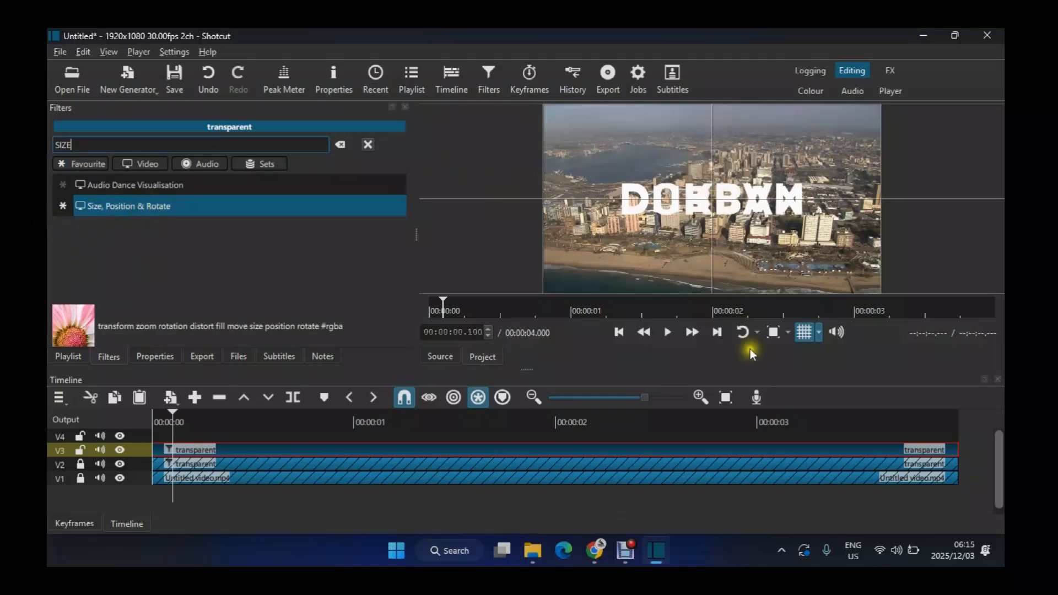
{"action": "key", "text": "Return"}
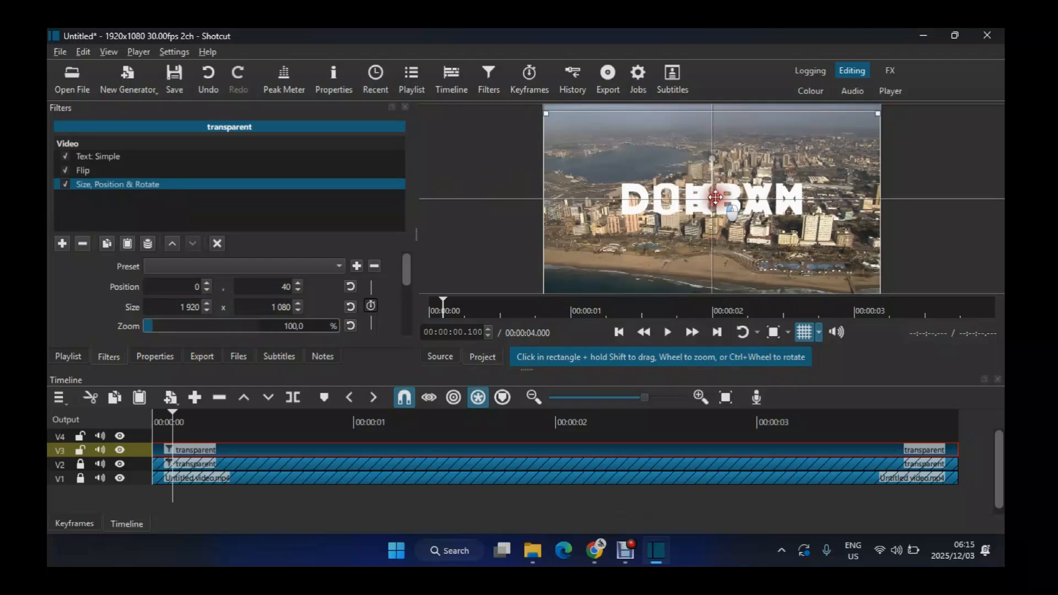
{"action": "left_click_drag", "start_coordinate": [715, 197], "coordinate": [720, 232]}
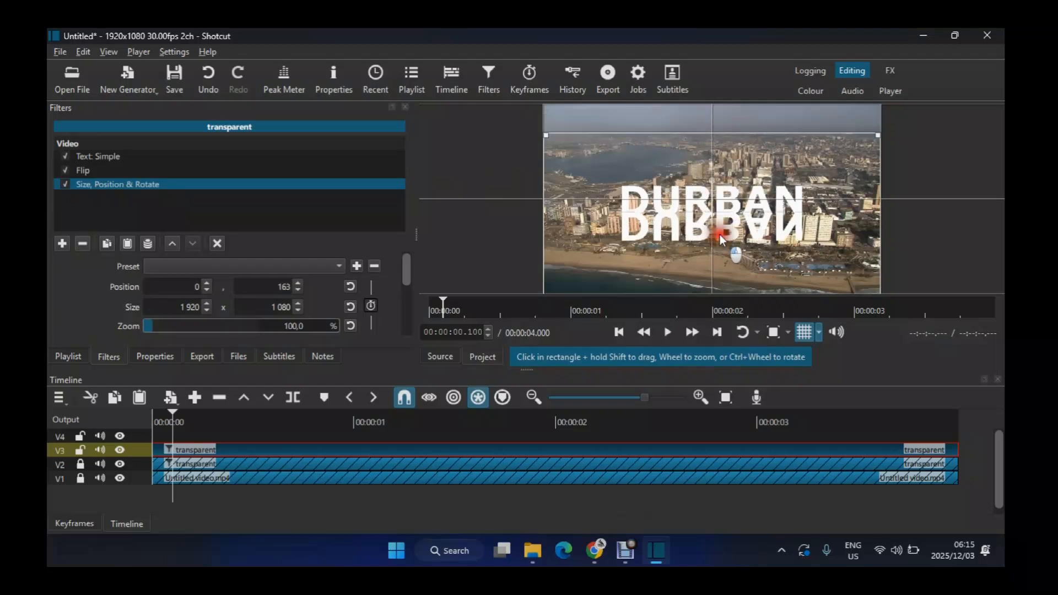
Hide the V1 video track and export the current frame as a PNG named DURBANN.
{"action": "left_click", "coordinate": [120, 478]}
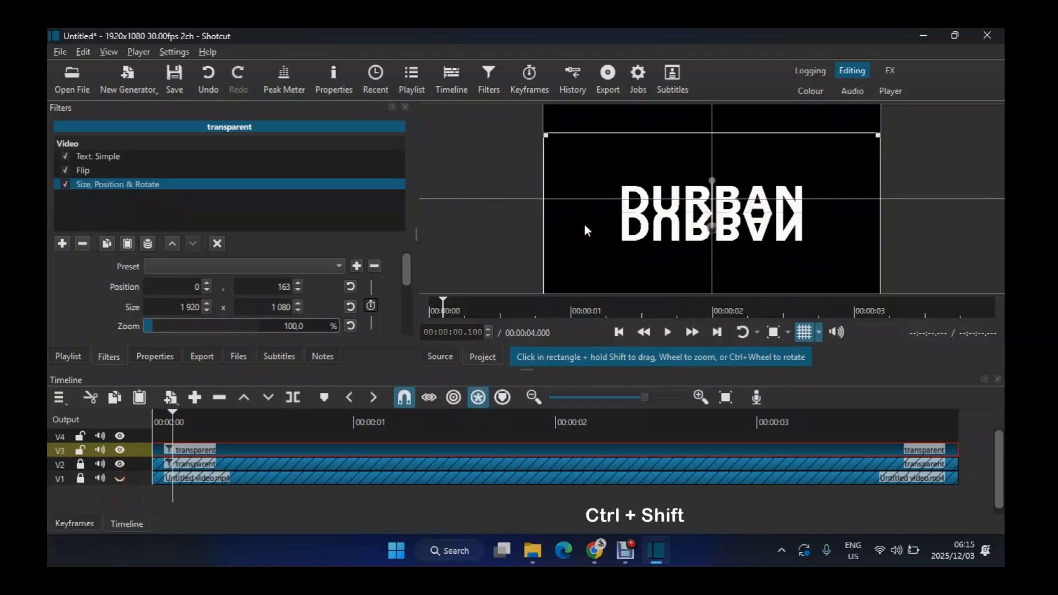
{"action": "key", "text": "ctrl+shift+q"}
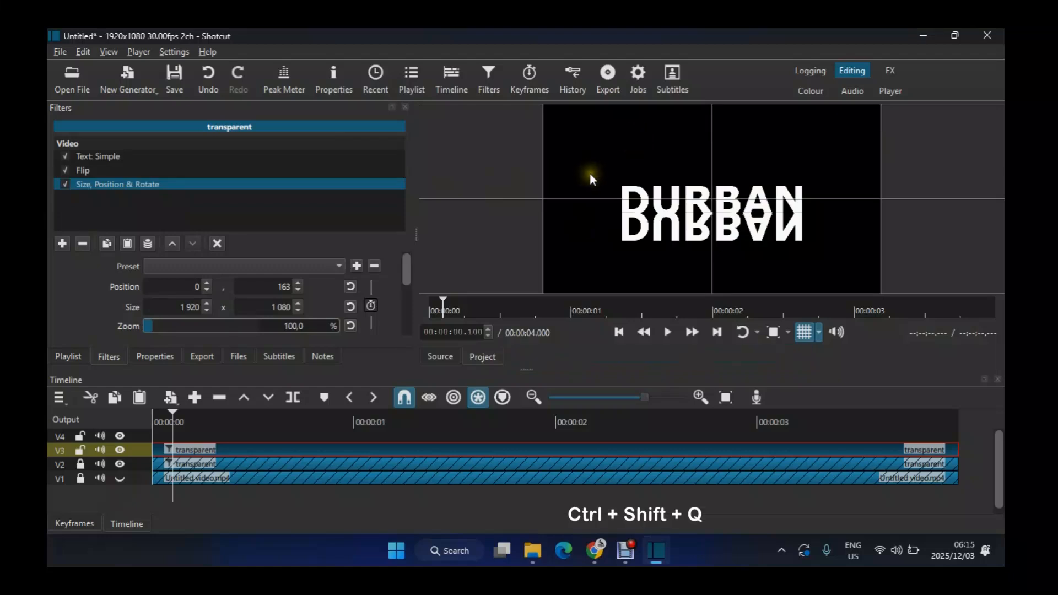
{"action": "key", "text": "ctrl+shift+e"}
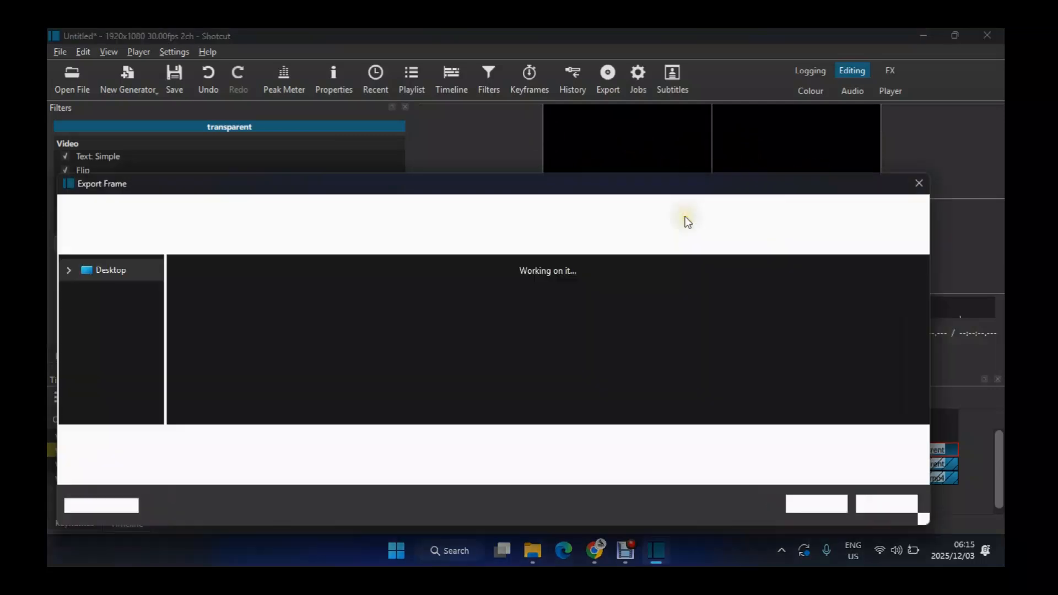
{"action": "type", "text": "D"}
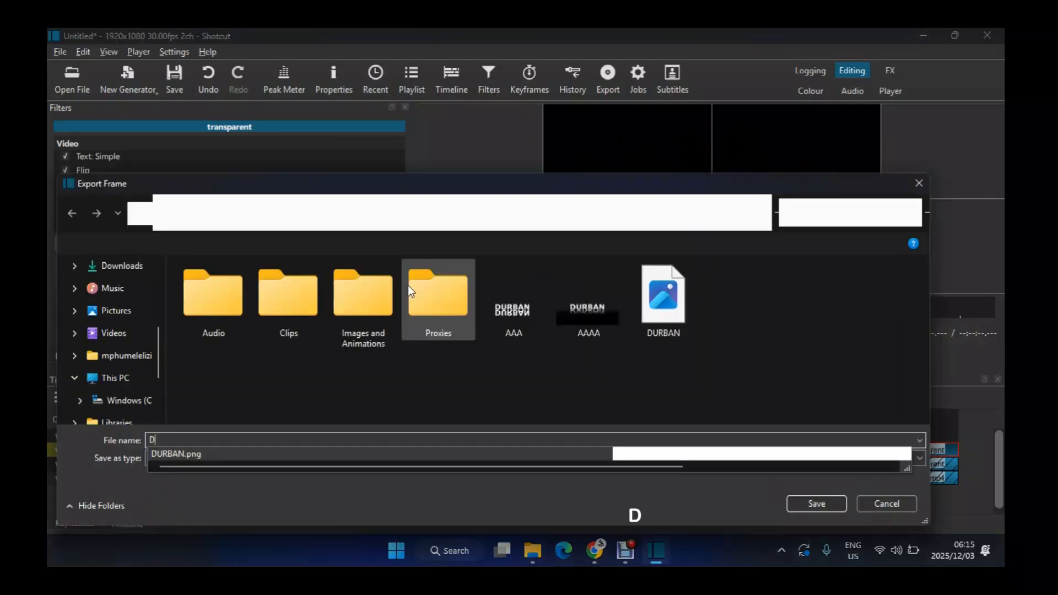
{"action": "type", "text": "UR"}
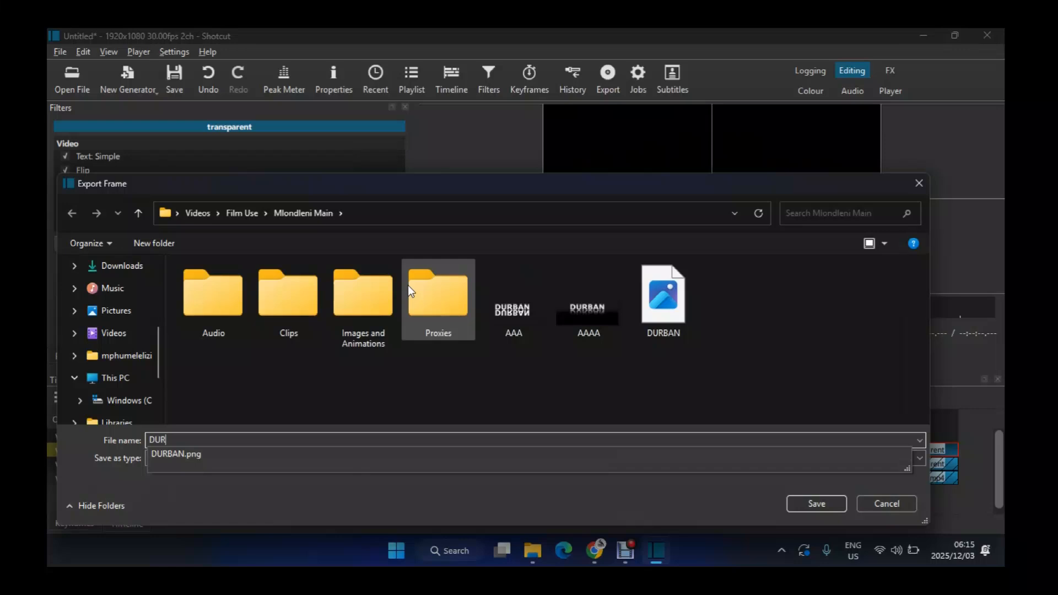
{"action": "type", "text": "BANN"}
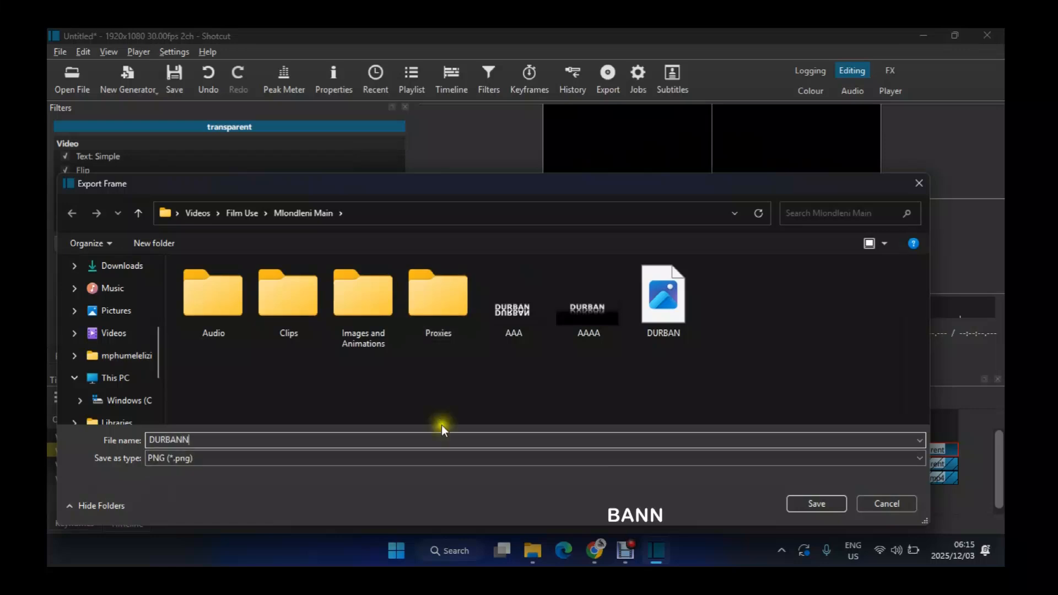
{"action": "left_click", "coordinate": [819, 503]}
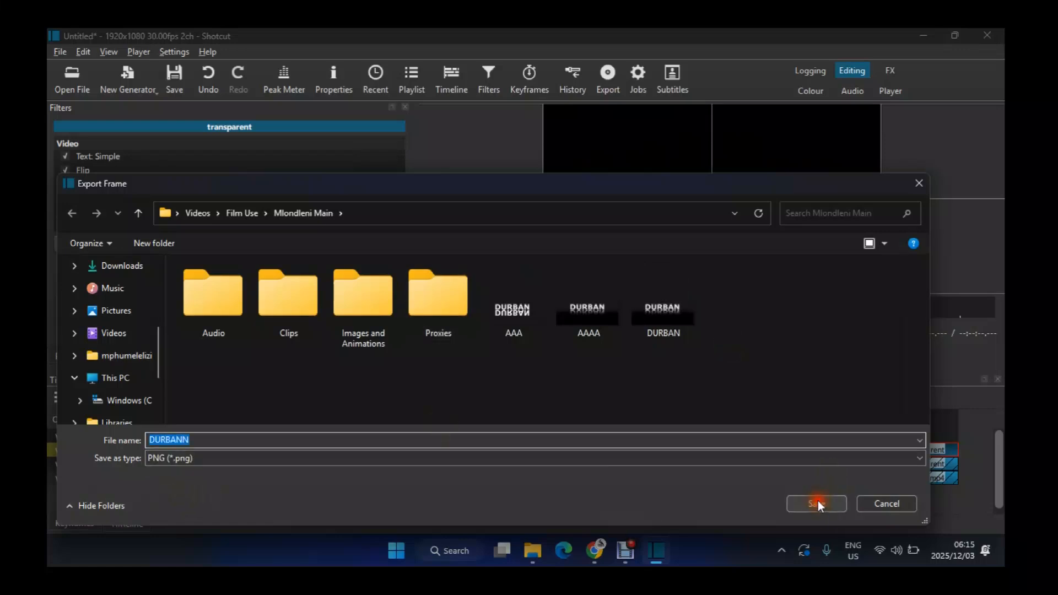
{"action": "left_click", "coordinate": [818, 504]}
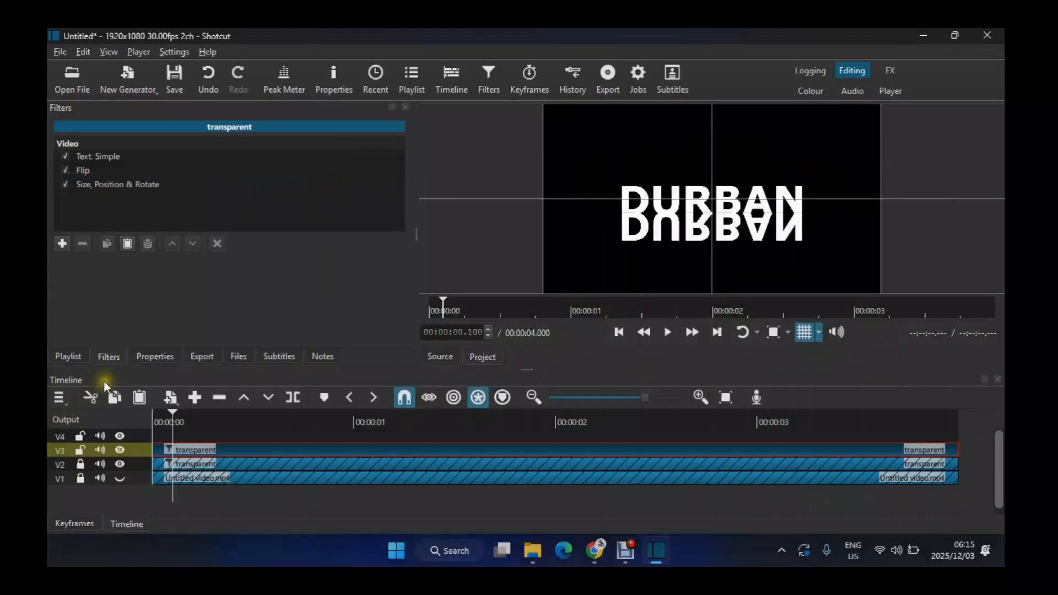
Hide the two title tracks V3 and V2 and show the V1 video track again.
{"action": "left_click", "coordinate": [121, 449]}
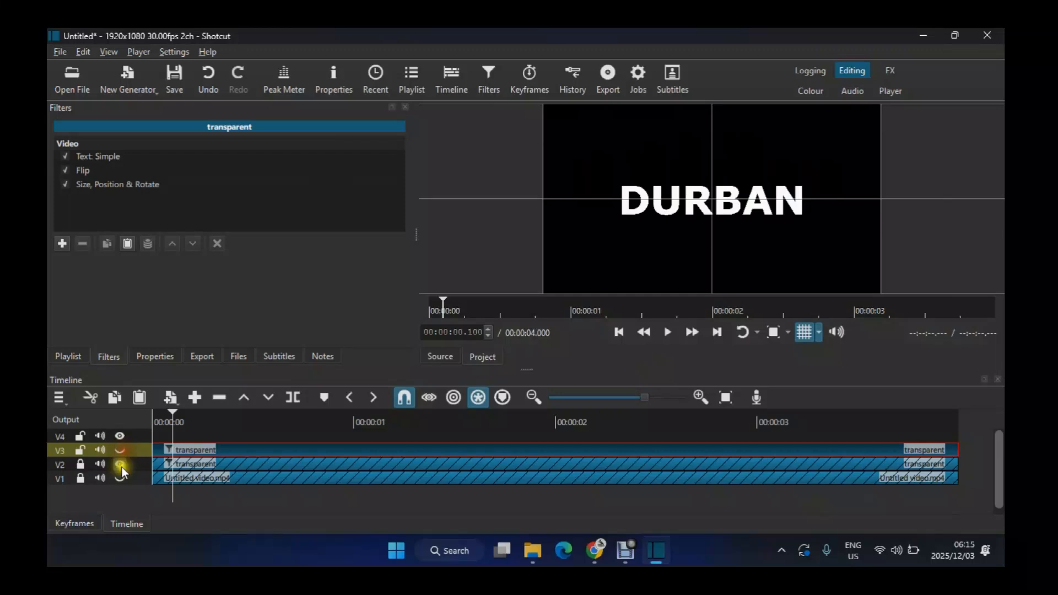
{"action": "left_click", "coordinate": [121, 466]}
{"action": "left_click", "coordinate": [120, 477]}
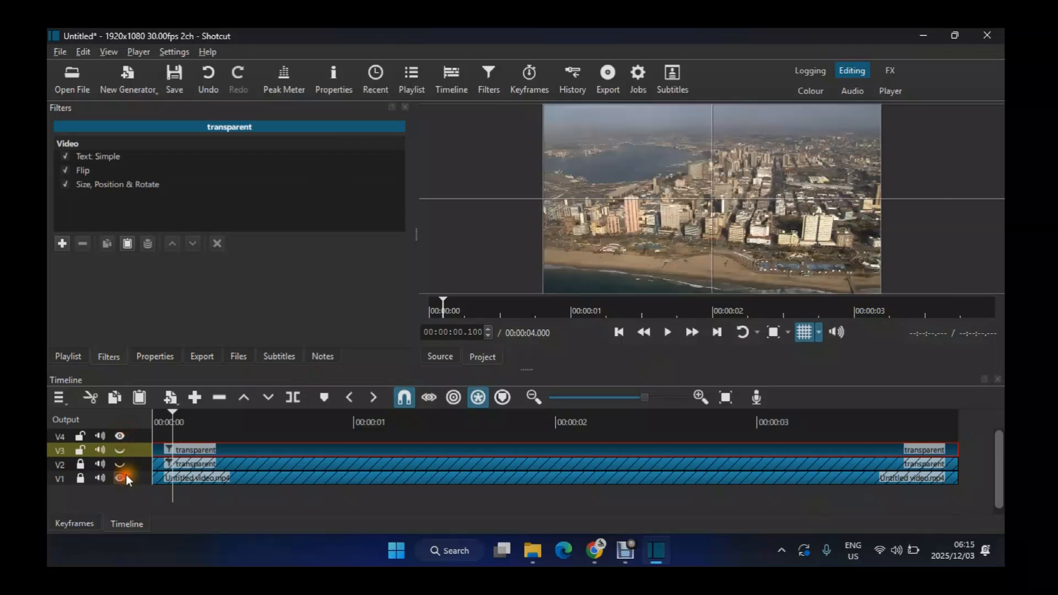
Load the recently exported DURBANN.png and place it at the start of track V4.
{"action": "left_click", "coordinate": [71, 355]}
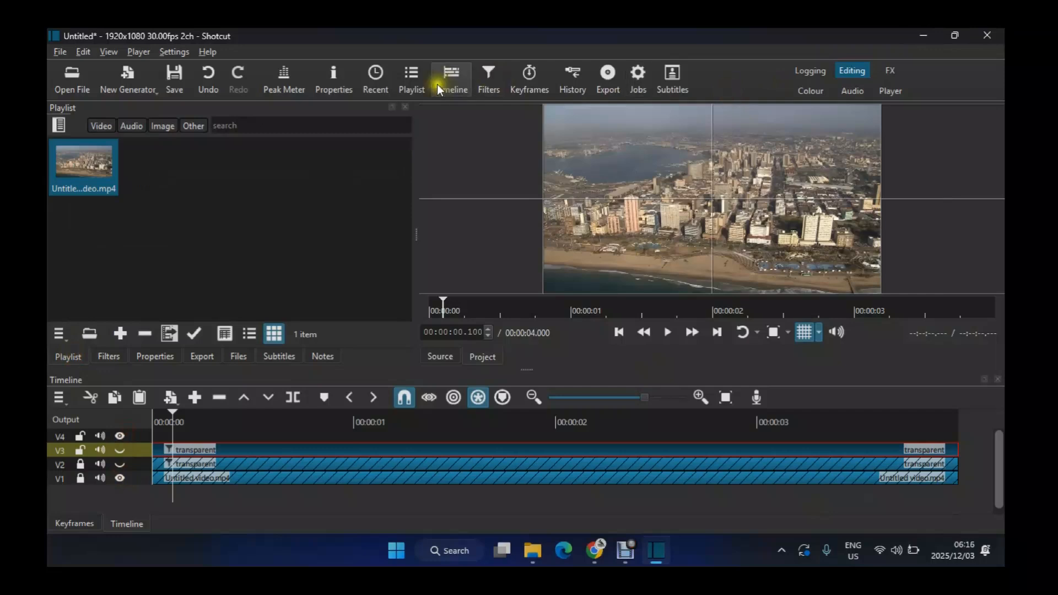
{"action": "left_click", "coordinate": [383, 89]}
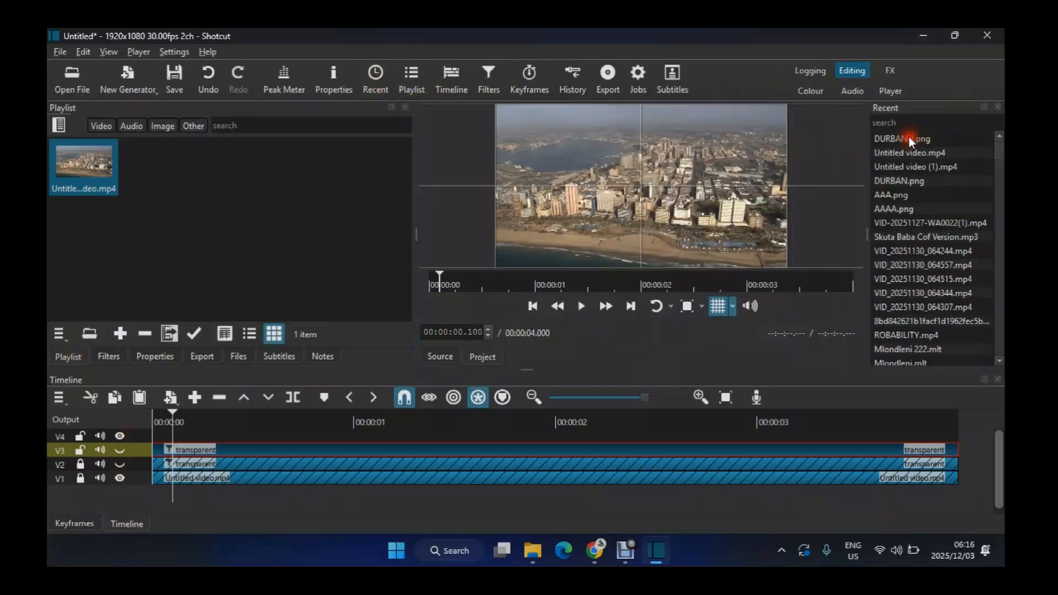
{"action": "left_click_drag", "start_coordinate": [909, 136], "coordinate": [671, 206]}
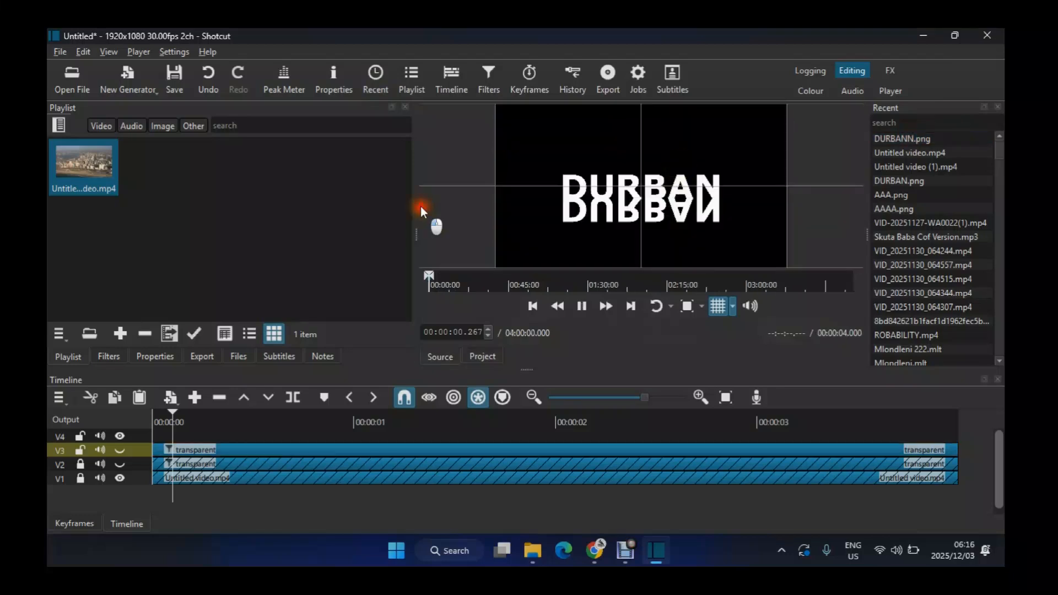
{"action": "left_click_drag", "start_coordinate": [421, 206], "coordinate": [156, 434]}
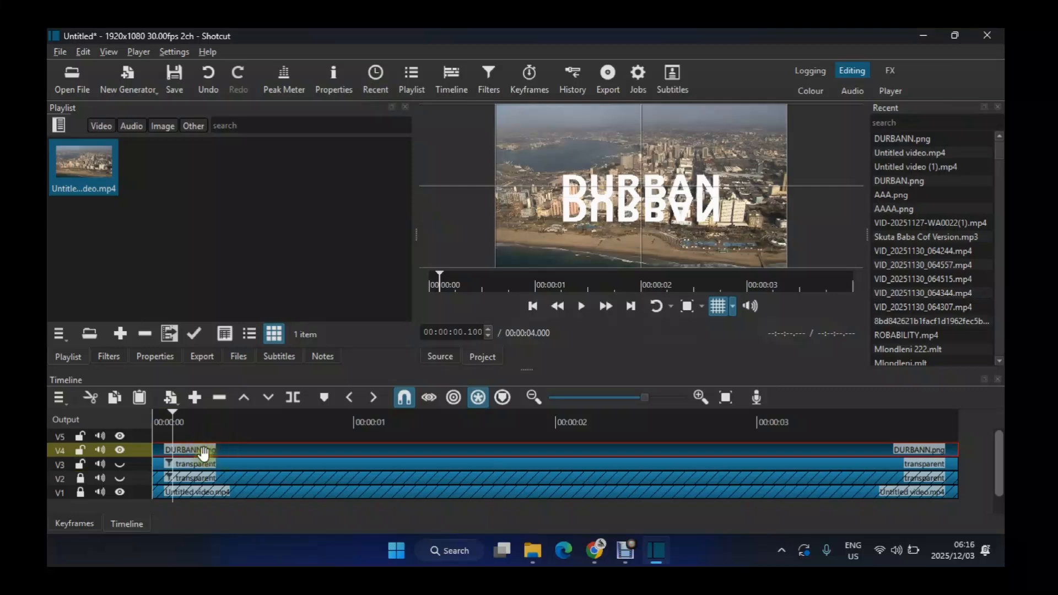
Open the DURBANN.png clip from its properties in the external editor PhotoPad.
{"action": "left_click", "coordinate": [156, 356]}
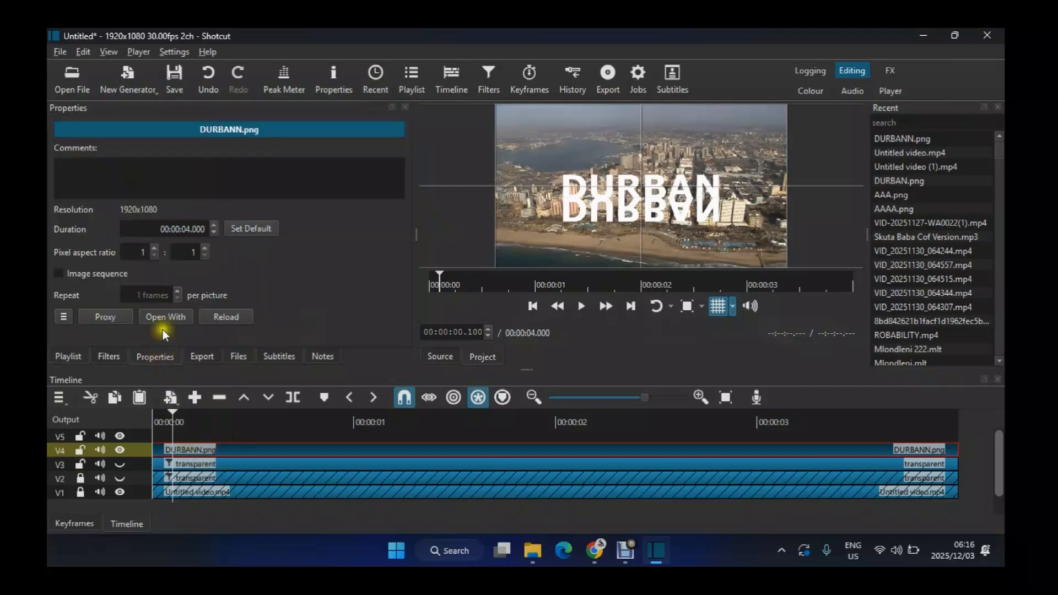
{"action": "left_click", "coordinate": [171, 315]}
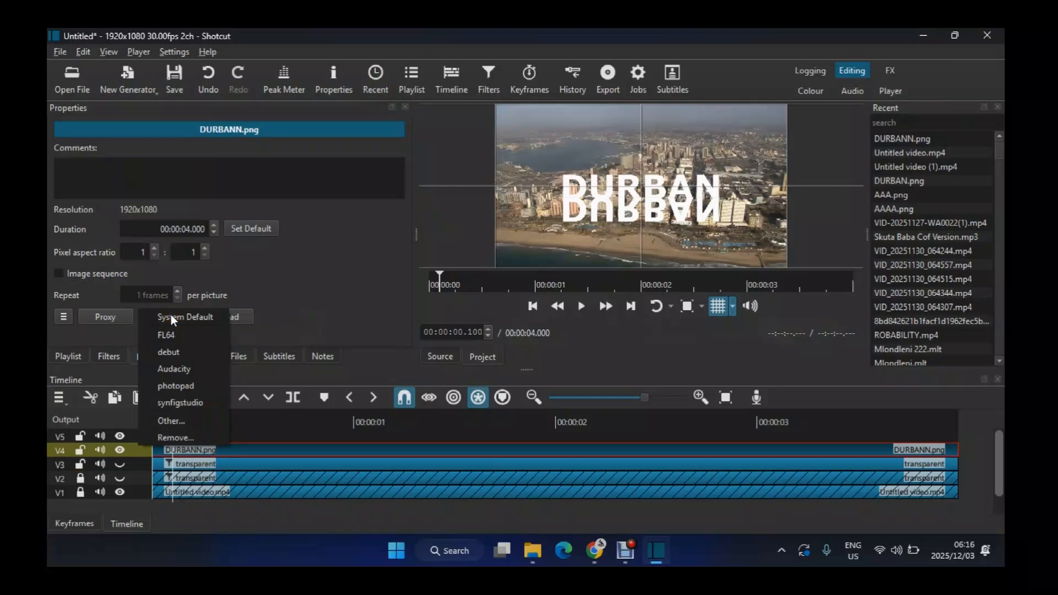
{"action": "left_click", "coordinate": [185, 387]}
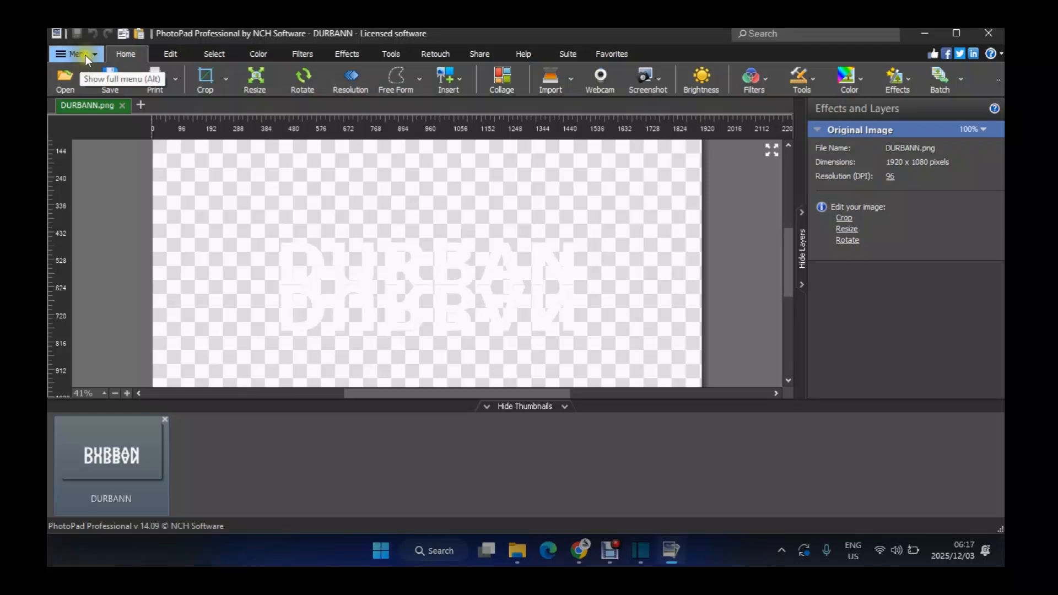
Create a new blank 1920 x 1080 image with a white background.
{"action": "left_click", "coordinate": [93, 57]}
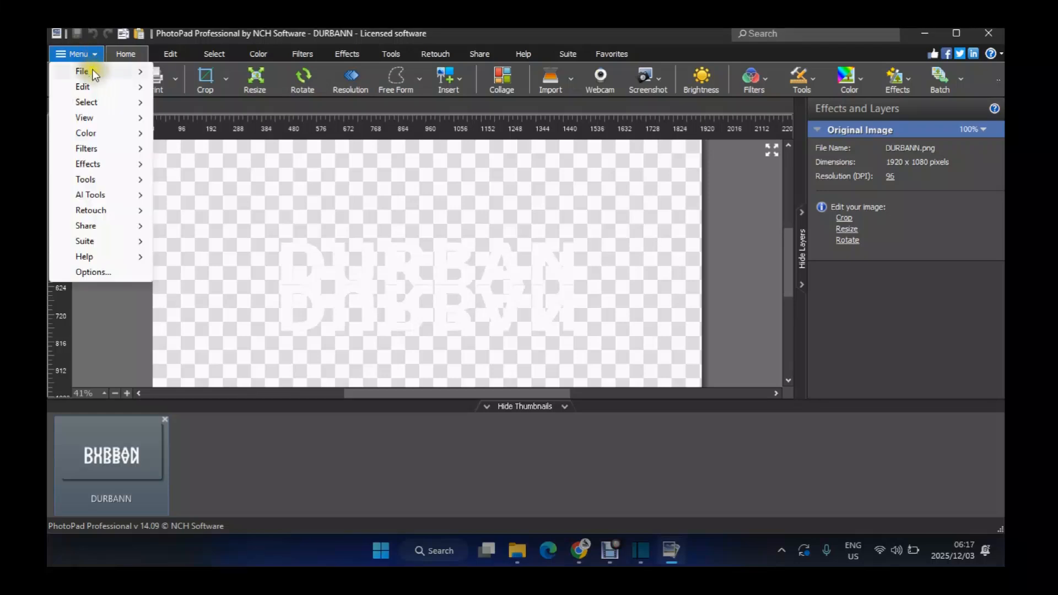
{"action": "mouse_move", "coordinate": [134, 71]}
{"action": "left_click", "coordinate": [184, 60]}
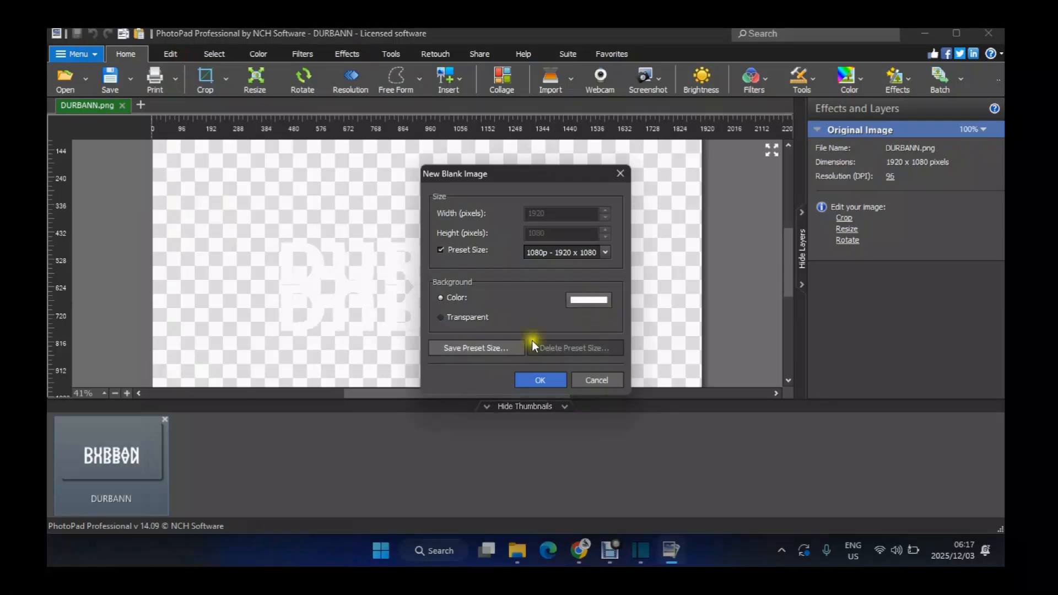
{"action": "left_click", "coordinate": [530, 382]}
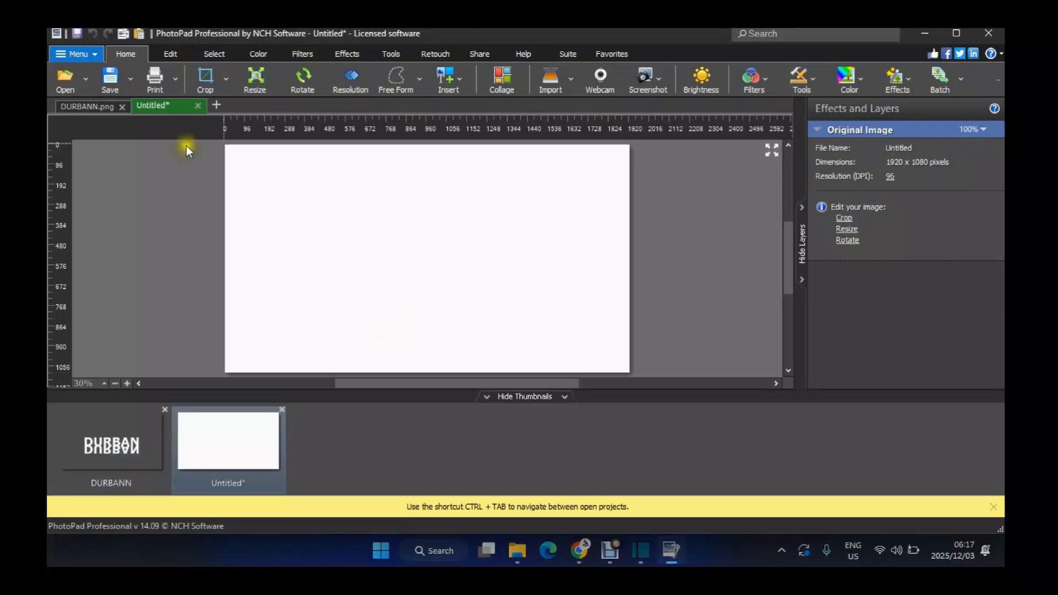
Create a second blank 1920 x 1080 image with its background colour set to black (000000).
{"action": "left_click", "coordinate": [75, 55]}
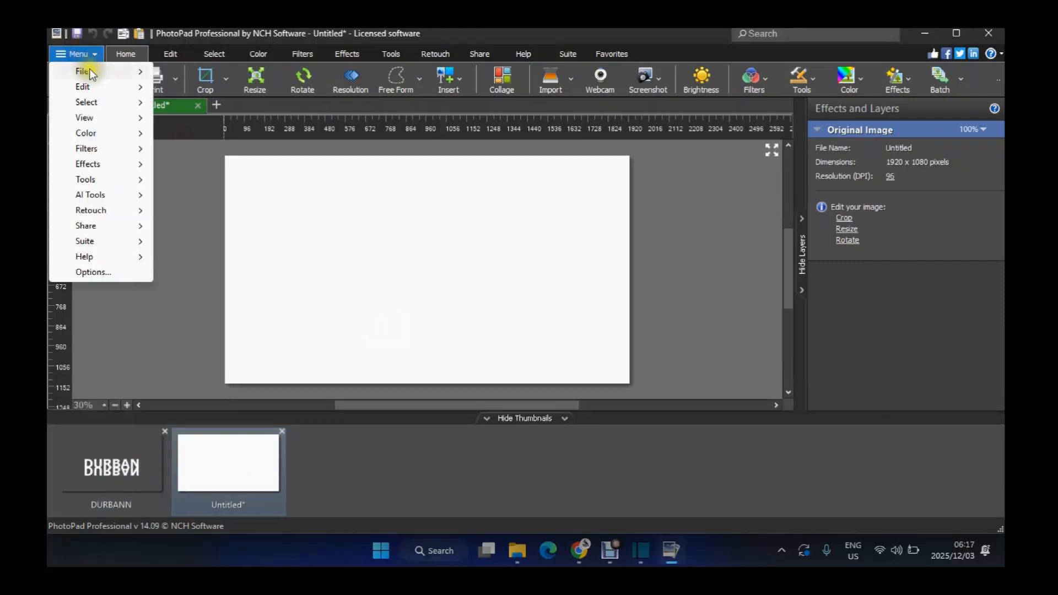
{"action": "mouse_move", "coordinate": [90, 70]}
{"action": "left_click", "coordinate": [203, 62]}
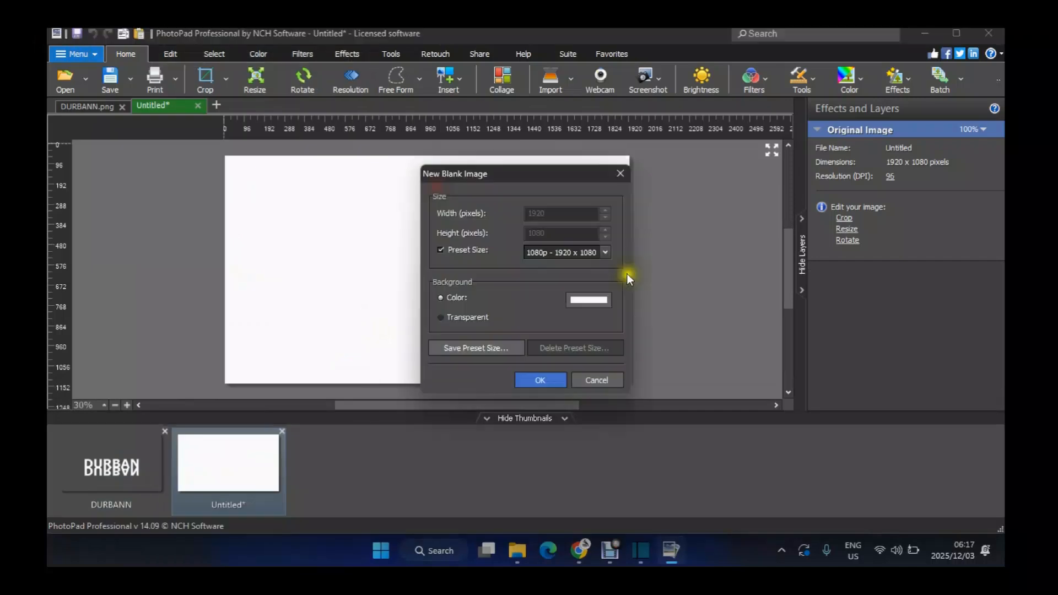
{"action": "left_click", "coordinate": [594, 296]}
{"action": "left_click", "coordinate": [485, 291]}
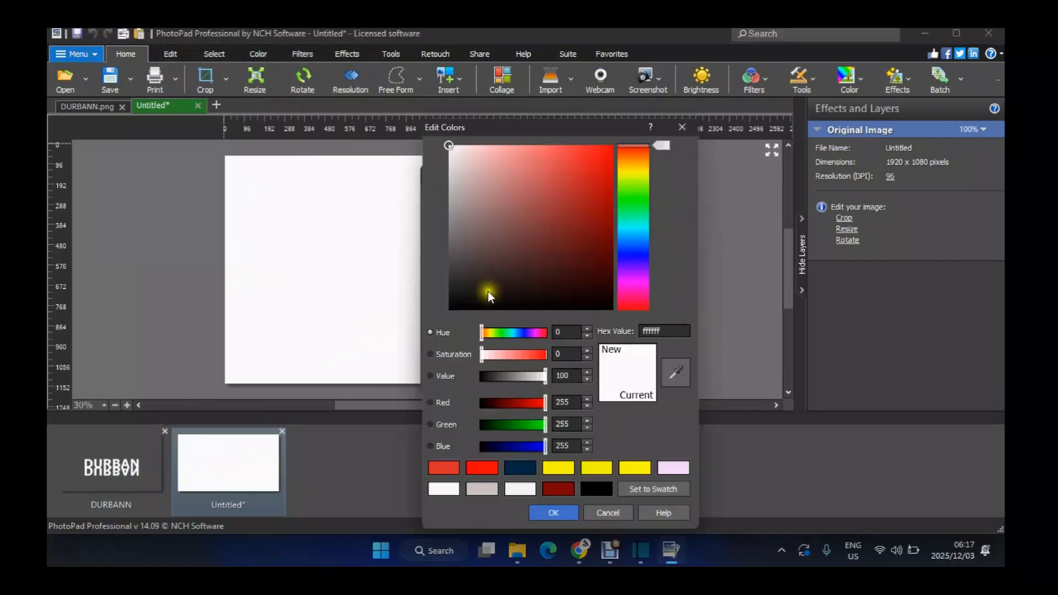
{"action": "left_click_drag", "start_coordinate": [485, 291], "coordinate": [432, 320]}
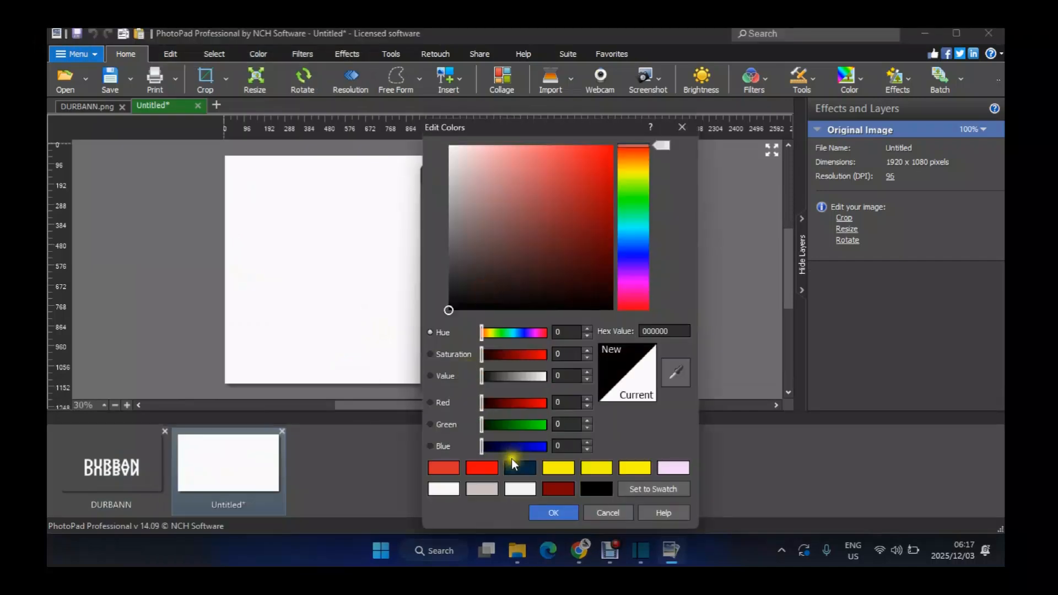
{"action": "left_click", "coordinate": [557, 512]}
{"action": "left_click", "coordinate": [540, 380]}
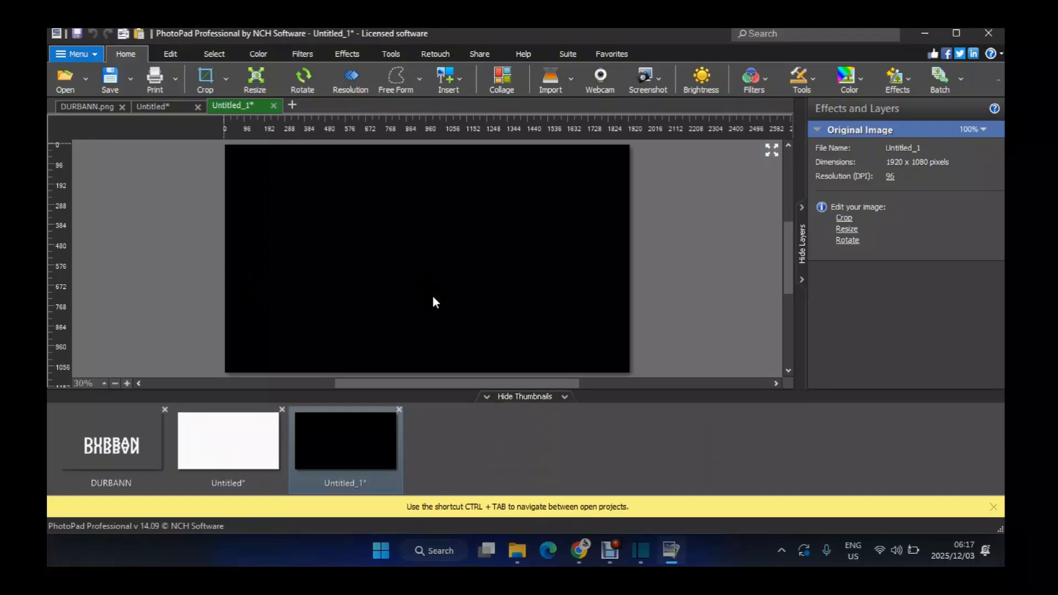
Copy the whole black image onto the white one and move it down so its upper edge sits at about 480 pixels.
{"action": "key", "text": "ctrl+a"}
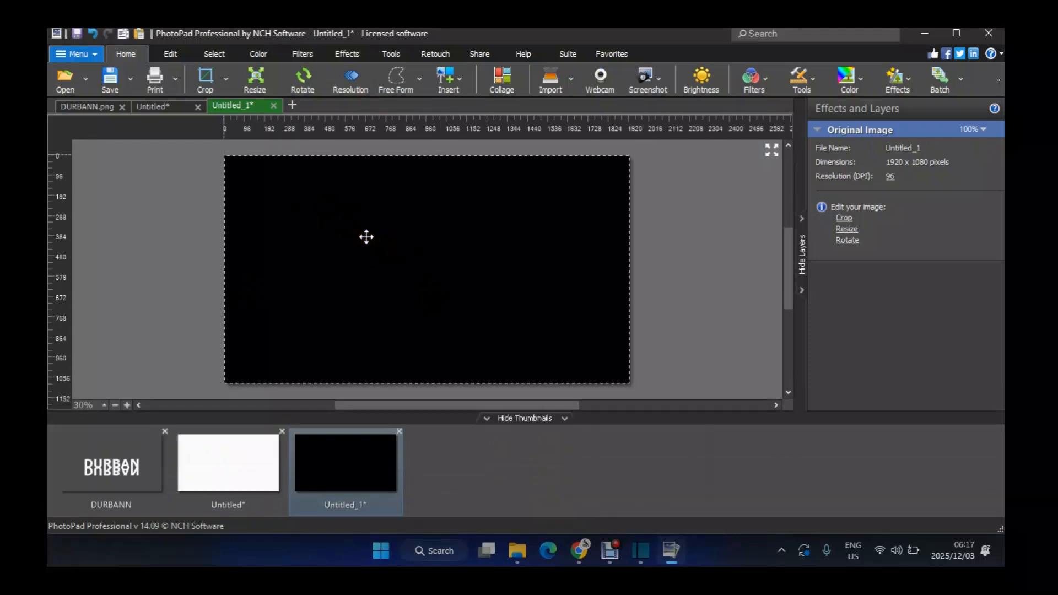
{"action": "key", "text": "ctrl+c"}
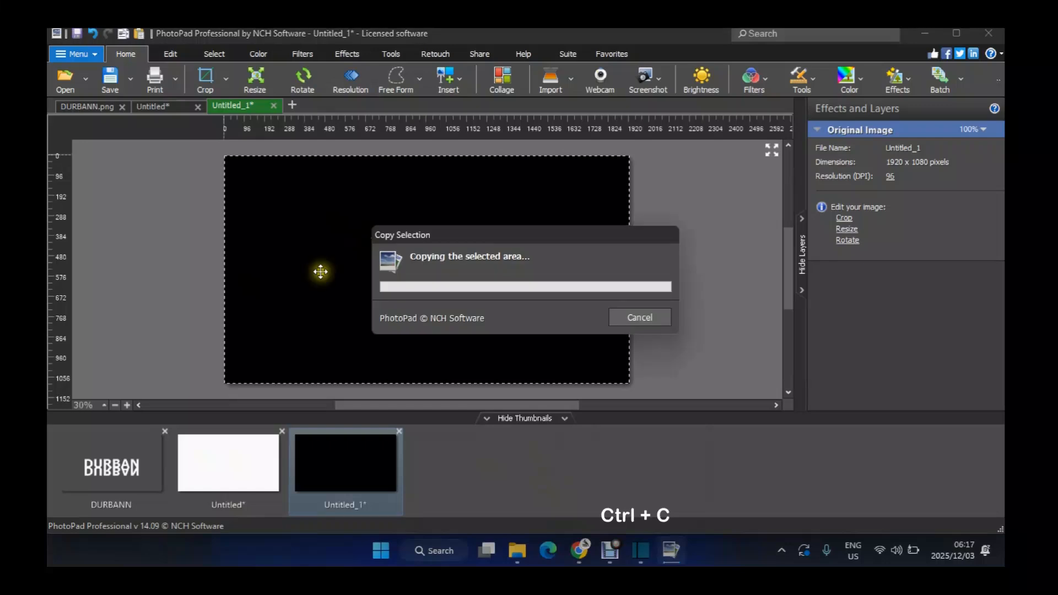
{"action": "left_click", "coordinate": [234, 451]}
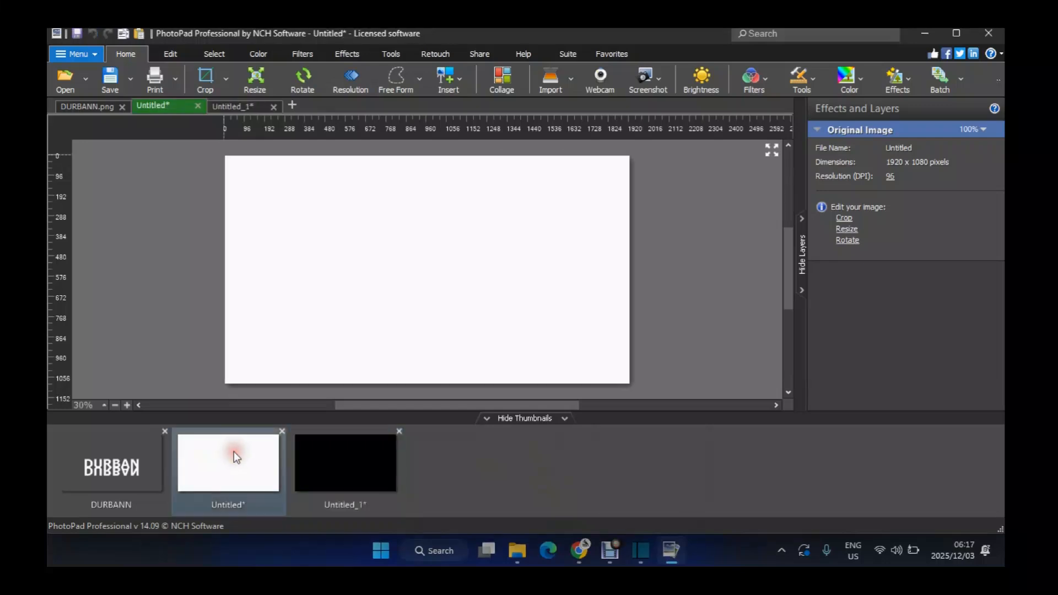
{"action": "key", "text": "ctrl+v"}
{"action": "left_click", "coordinate": [477, 226]}
{"action": "left_click", "coordinate": [375, 231]}
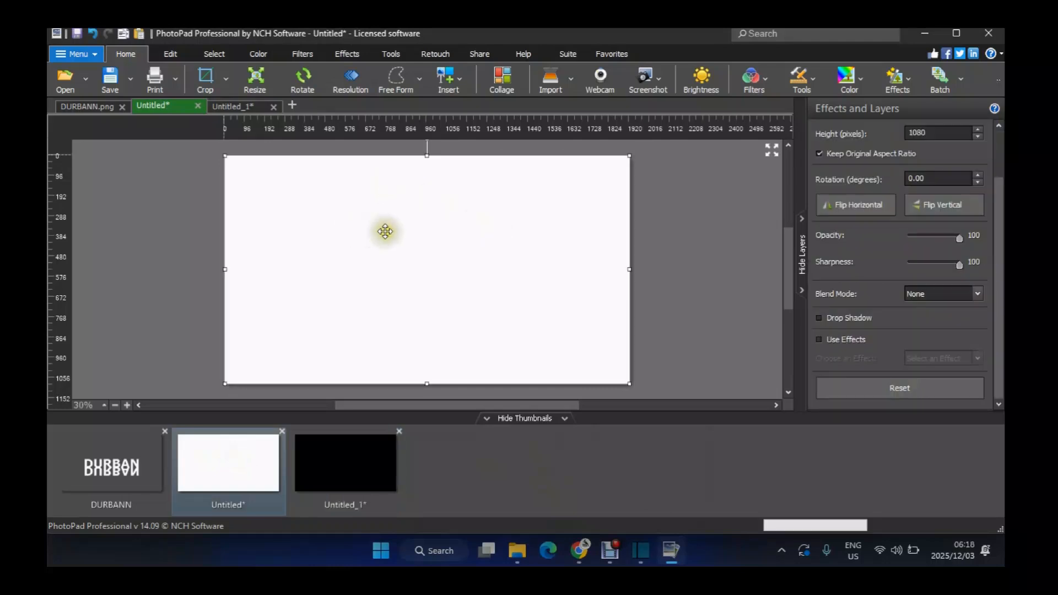
{"action": "left_click_drag", "start_coordinate": [424, 202], "coordinate": [421, 317]}
{"action": "left_click_drag", "start_coordinate": [422, 317], "coordinate": [421, 318]}
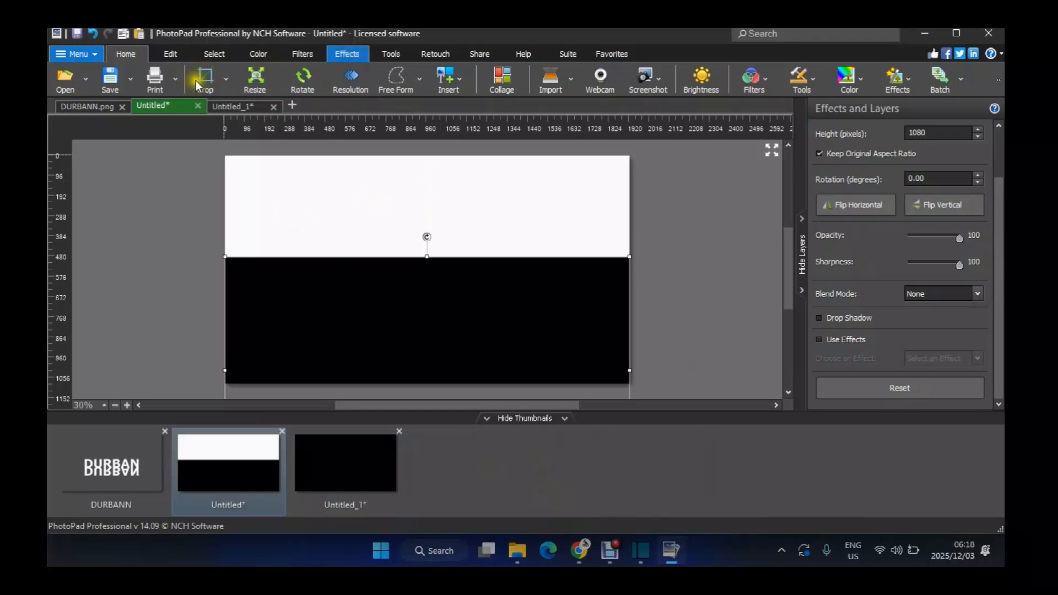
Apply two successive Standard Blur effects at amount 100 to soften the edge between white and black.
{"action": "left_click", "coordinate": [163, 87]}
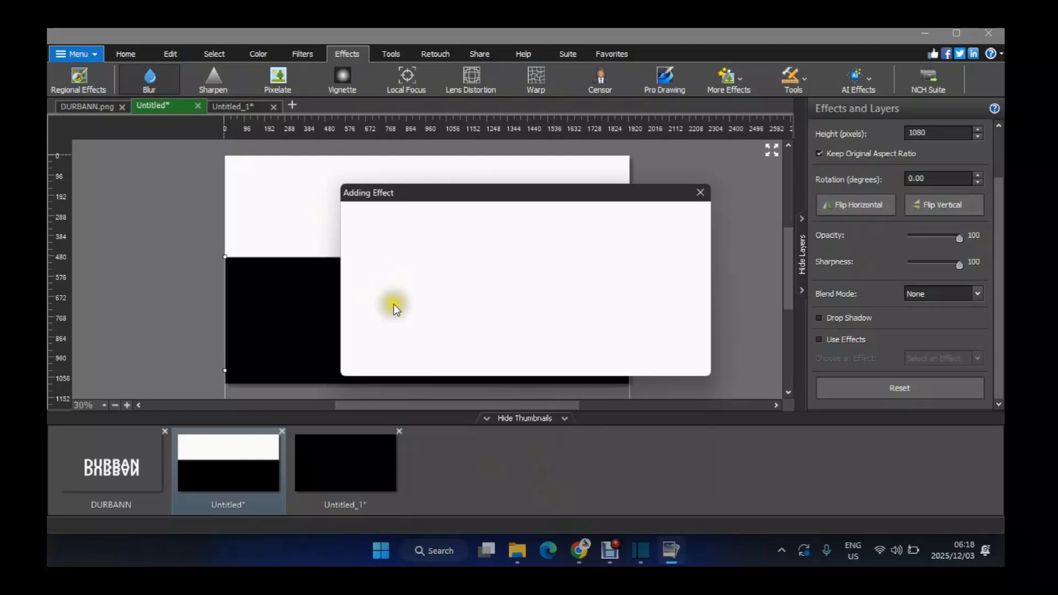
{"action": "left_click", "coordinate": [415, 321]}
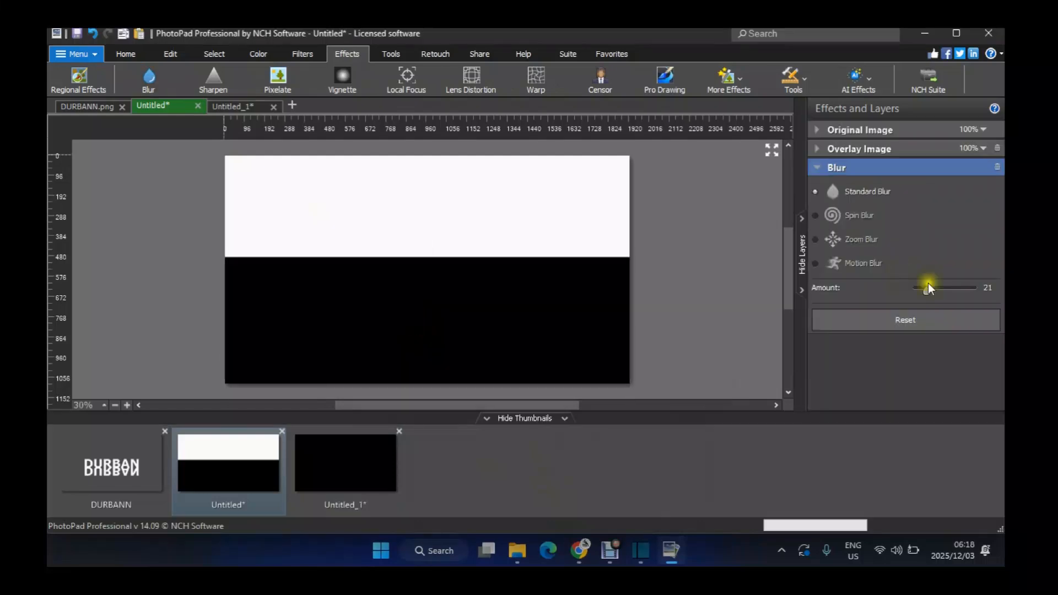
{"action": "left_click_drag", "start_coordinate": [927, 292], "coordinate": [975, 290]}
{"action": "left_click", "coordinate": [148, 84]}
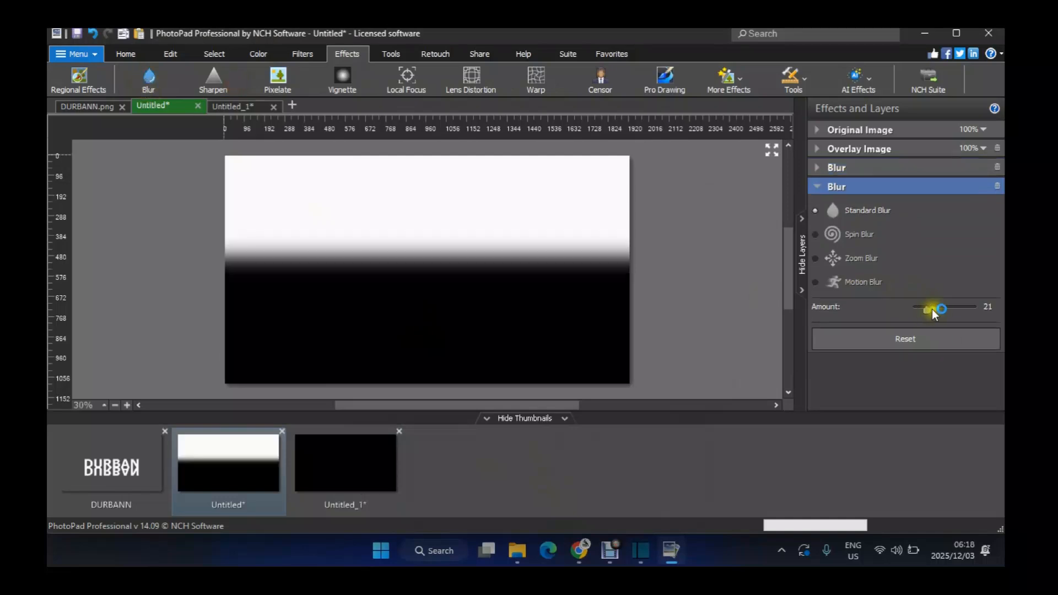
{"action": "mouse_move", "coordinate": [932, 309]}
{"action": "left_mouse_down"}
{"action": "mouse_move", "coordinate": [997, 309]}
{"action": "mouse_move", "coordinate": [931, 305]}
{"action": "left_mouse_up"}
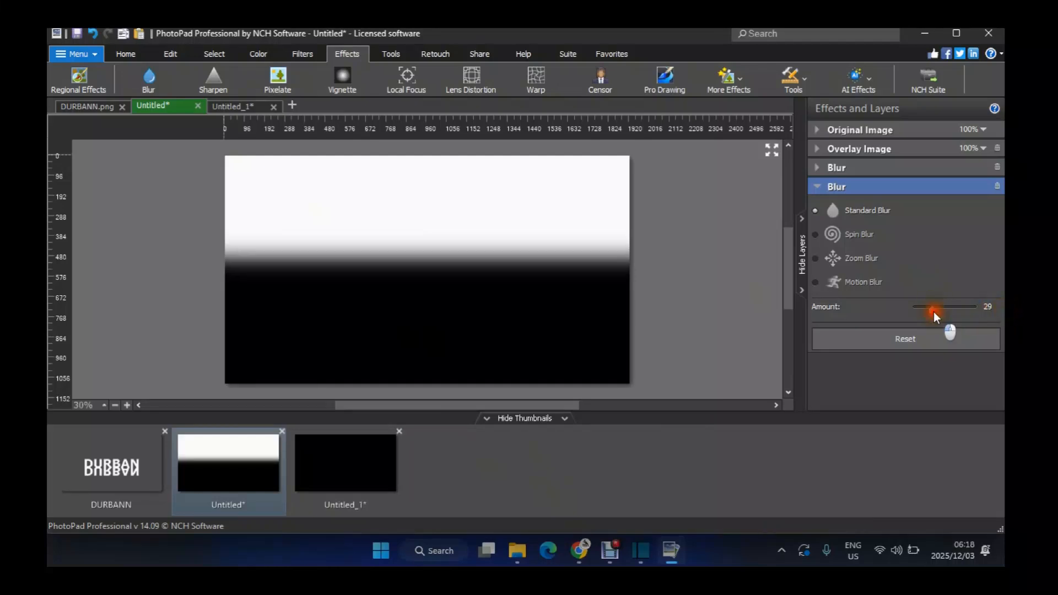
{"action": "left_click_drag", "start_coordinate": [933, 312], "coordinate": [981, 312]}
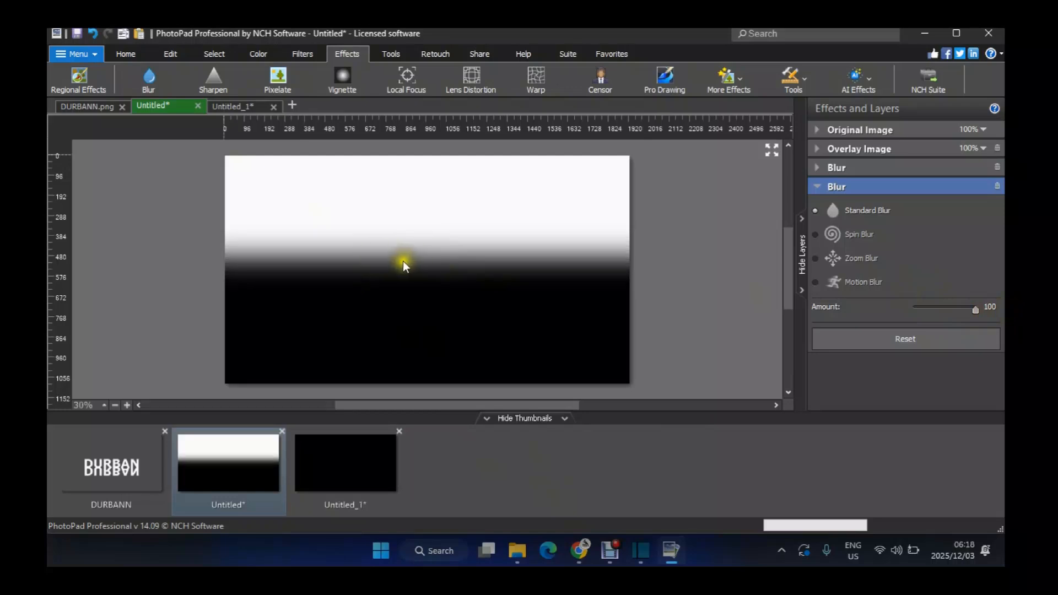
Copy the whole blurred black-and-white image and paste it as an overlay into DURBANN.png.
{"action": "key", "text": "ctrl+a"}
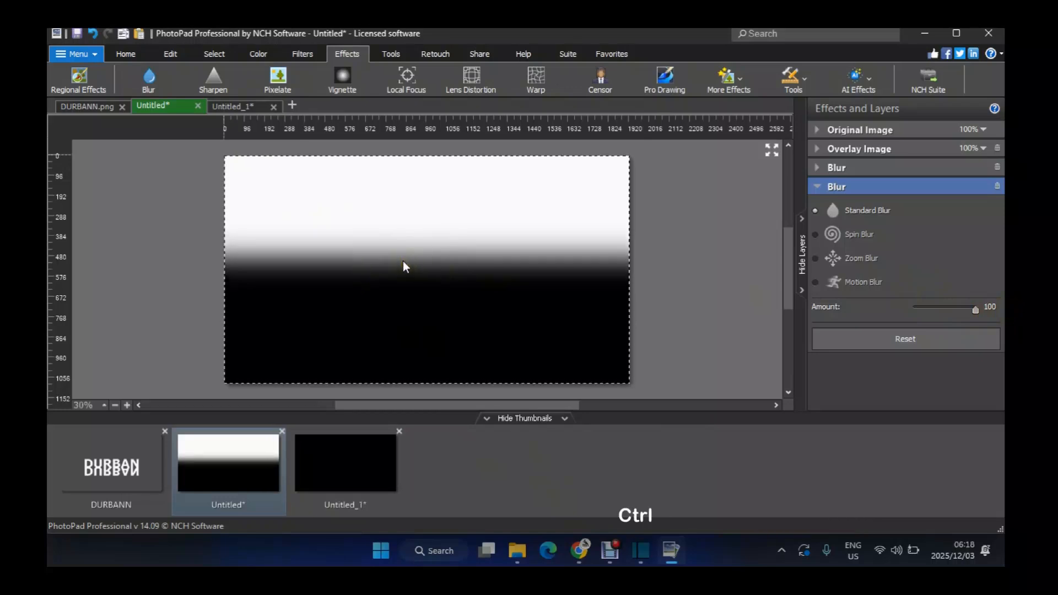
{"action": "key", "text": "ctrl+c"}
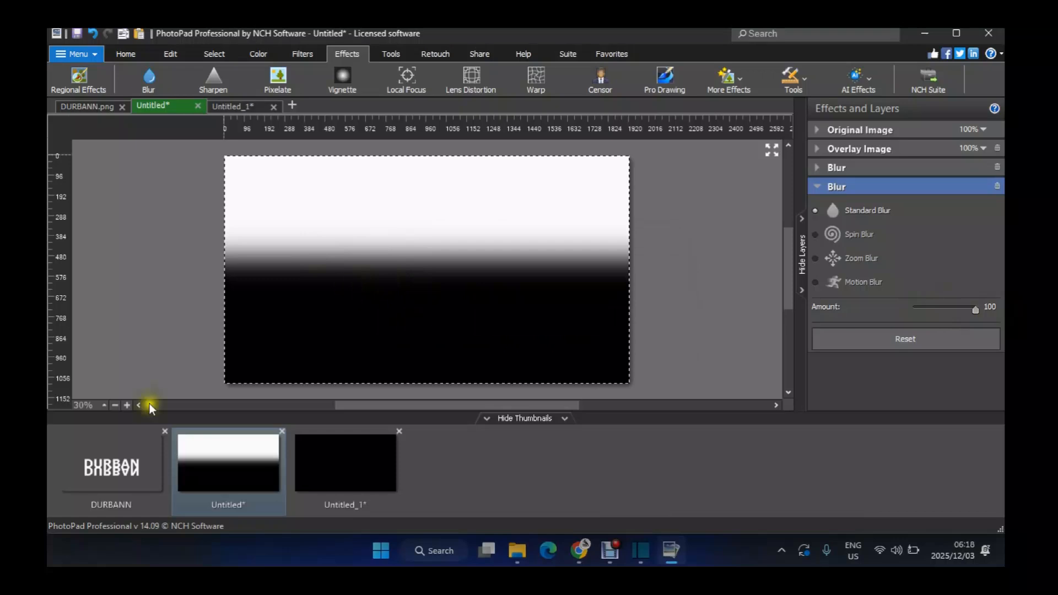
{"action": "left_click", "coordinate": [146, 470]}
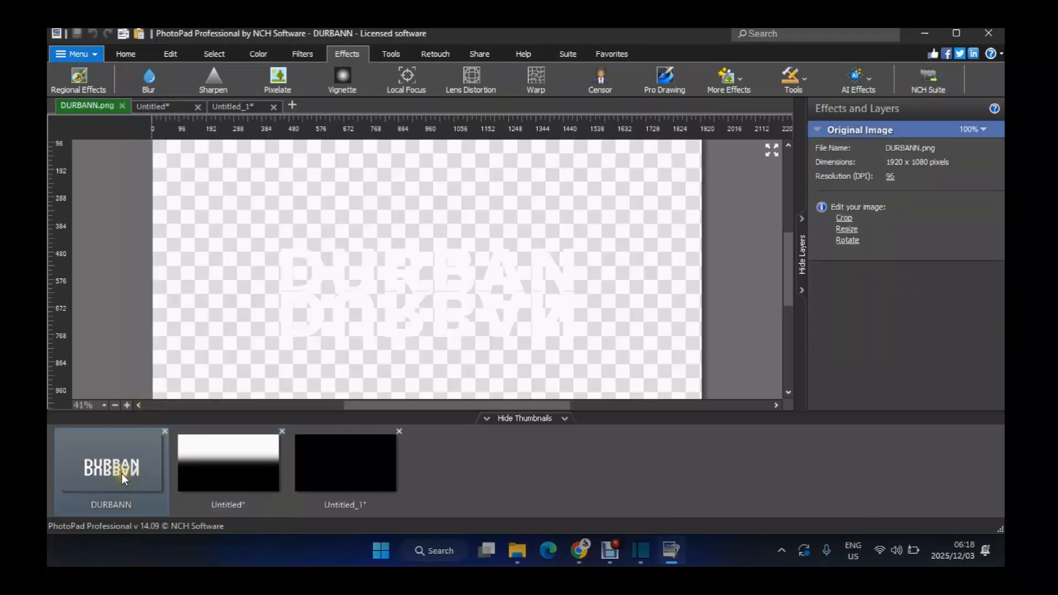
{"action": "key", "text": "ctrl+v"}
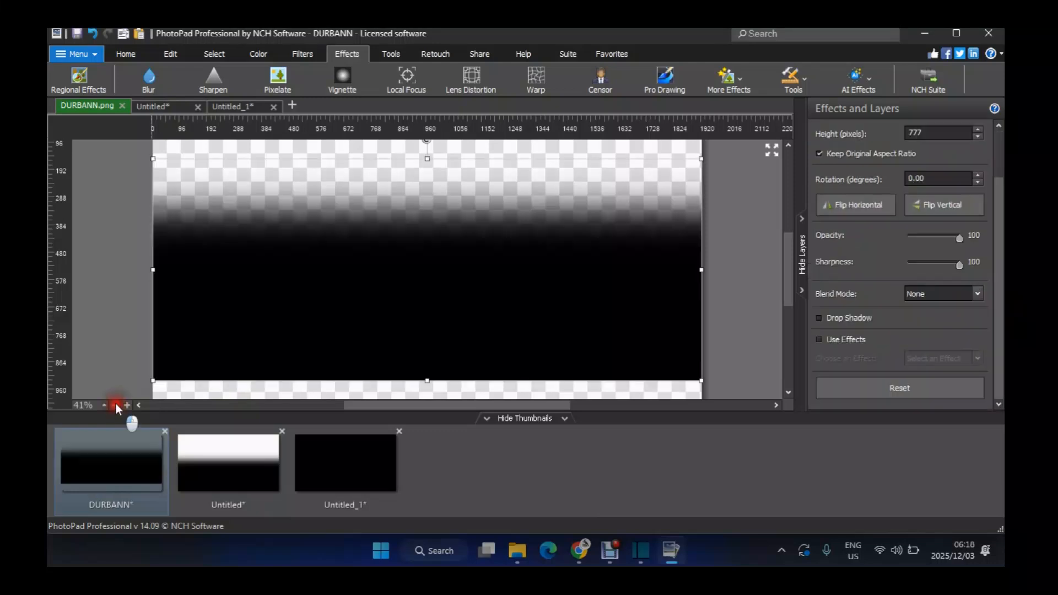
Move the gradient overlay down over the flipped DURBAN text until its upper edge sits at about 520 pixels.
{"action": "left_click", "coordinate": [115, 405]}
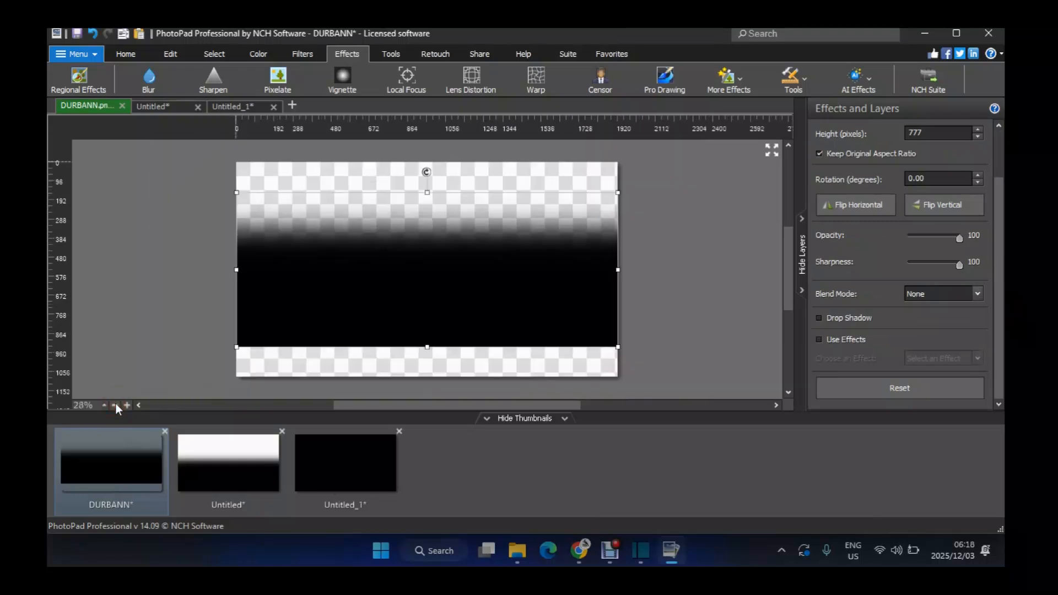
{"action": "left_click_drag", "start_coordinate": [431, 300], "coordinate": [428, 325]}
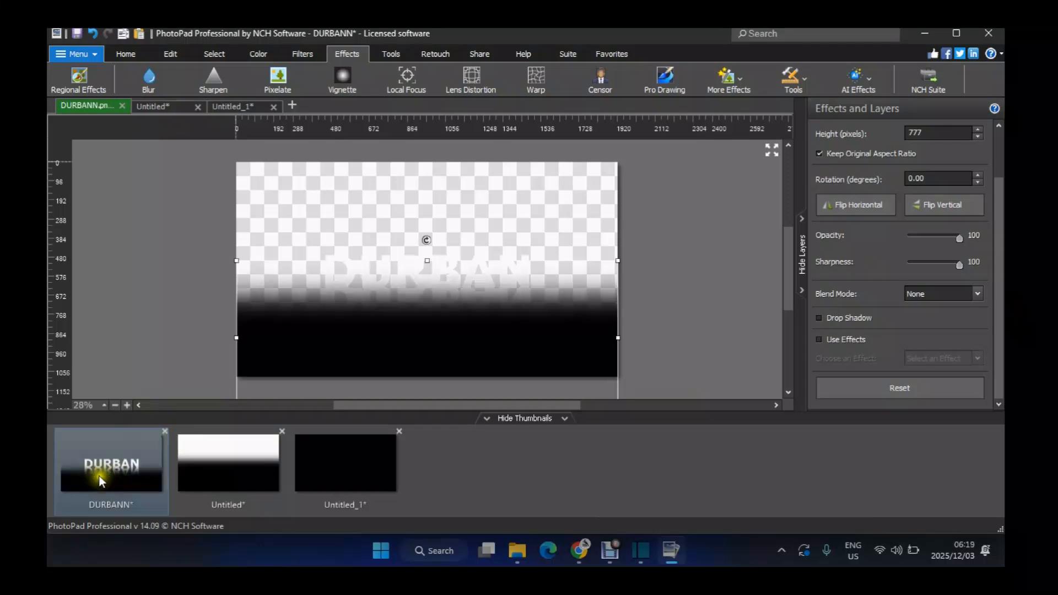
{"action": "left_click_drag", "start_coordinate": [448, 335], "coordinate": [454, 347]}
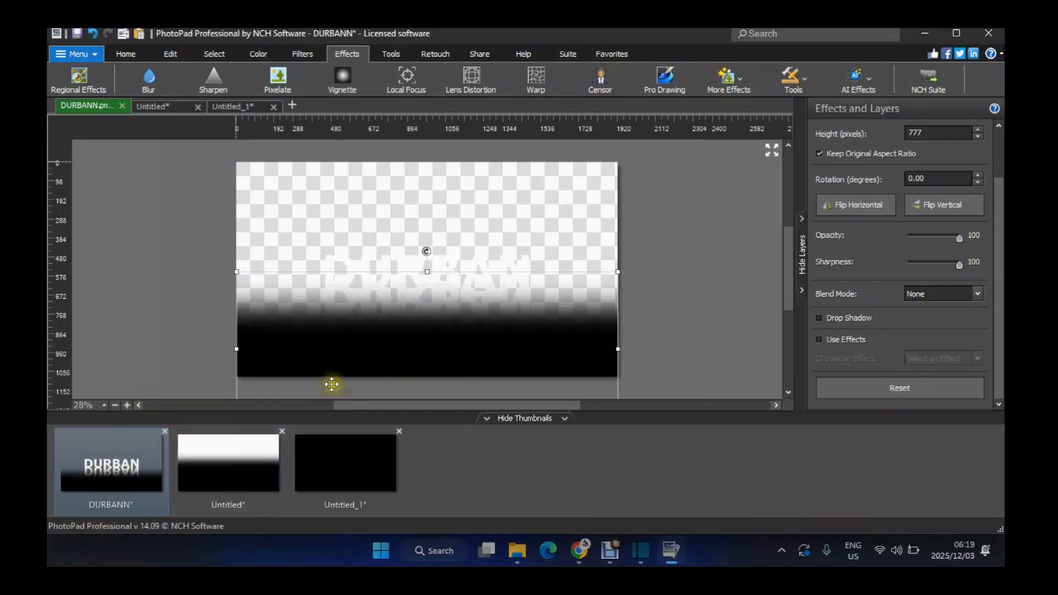
{"action": "left_click_drag", "start_coordinate": [361, 355], "coordinate": [358, 345]}
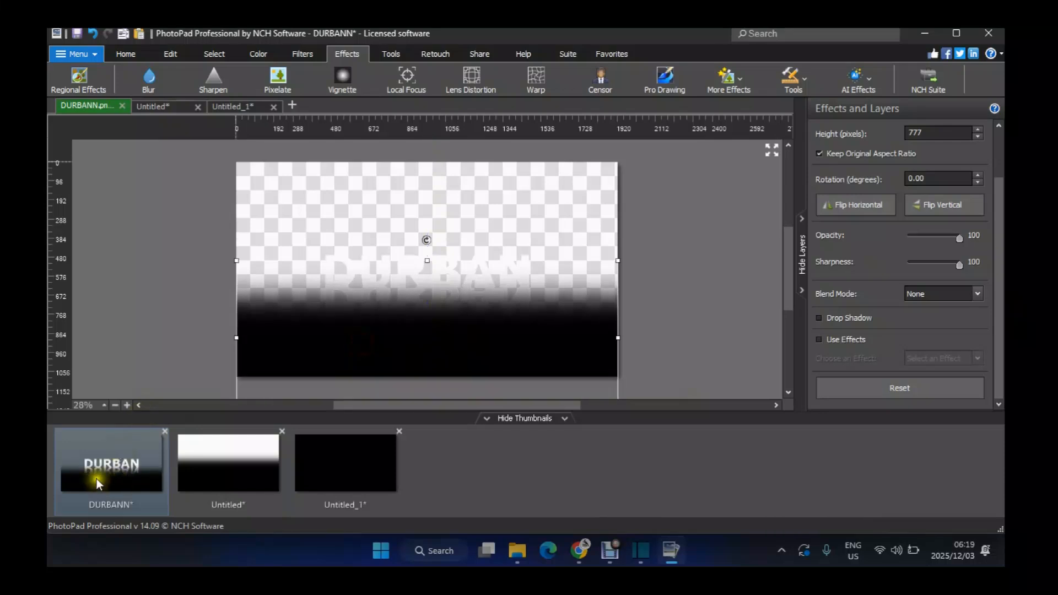
{"action": "left_click_drag", "start_coordinate": [424, 323], "coordinate": [426, 331]}
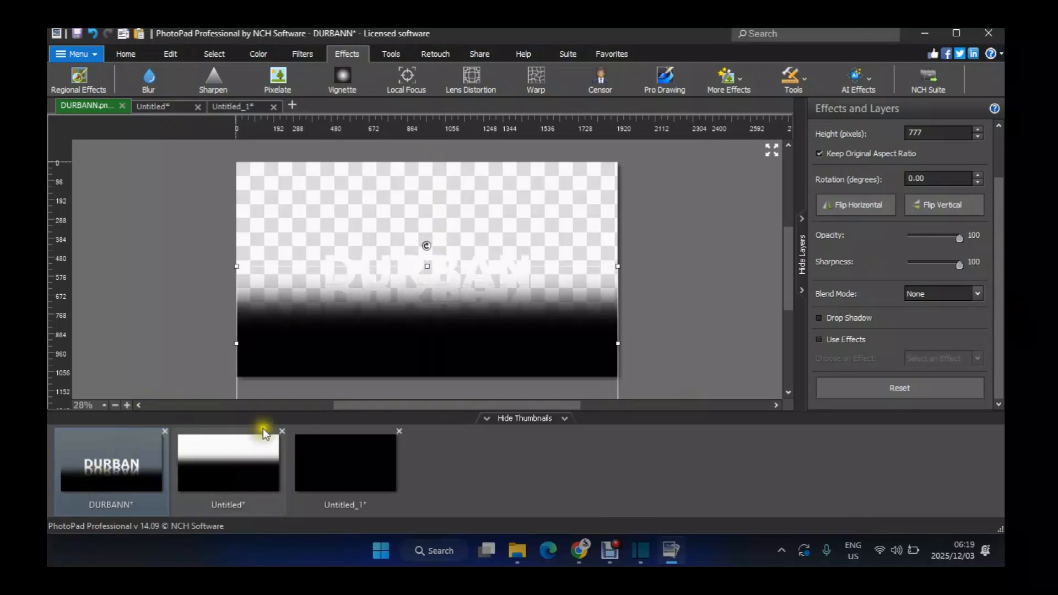
Save the edited image over the existing DURBANN.png, keeping the full colour palette.
{"action": "left_click", "coordinate": [72, 55]}
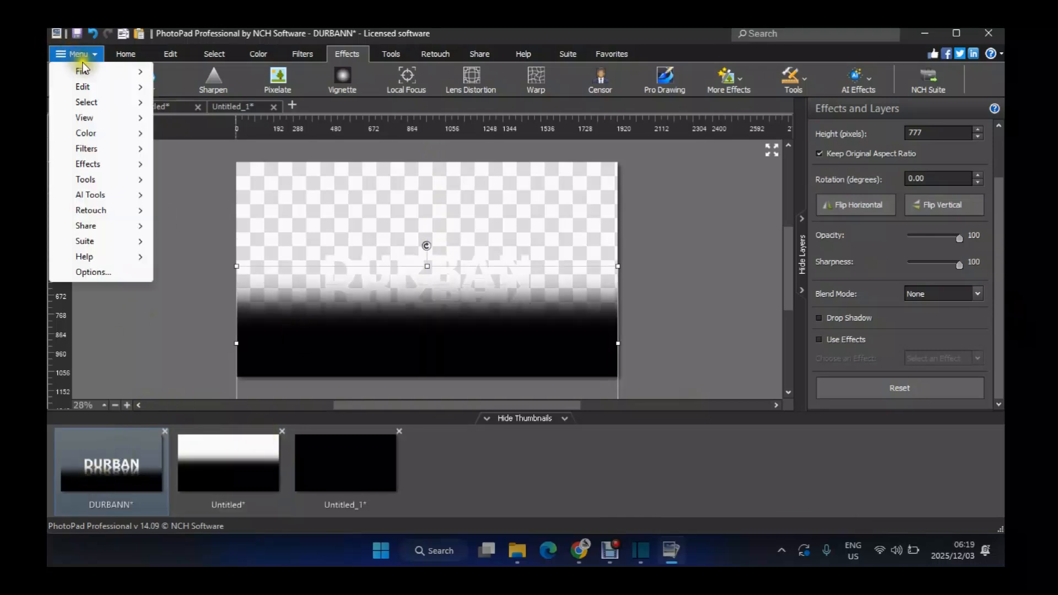
{"action": "mouse_move", "coordinate": [85, 71]}
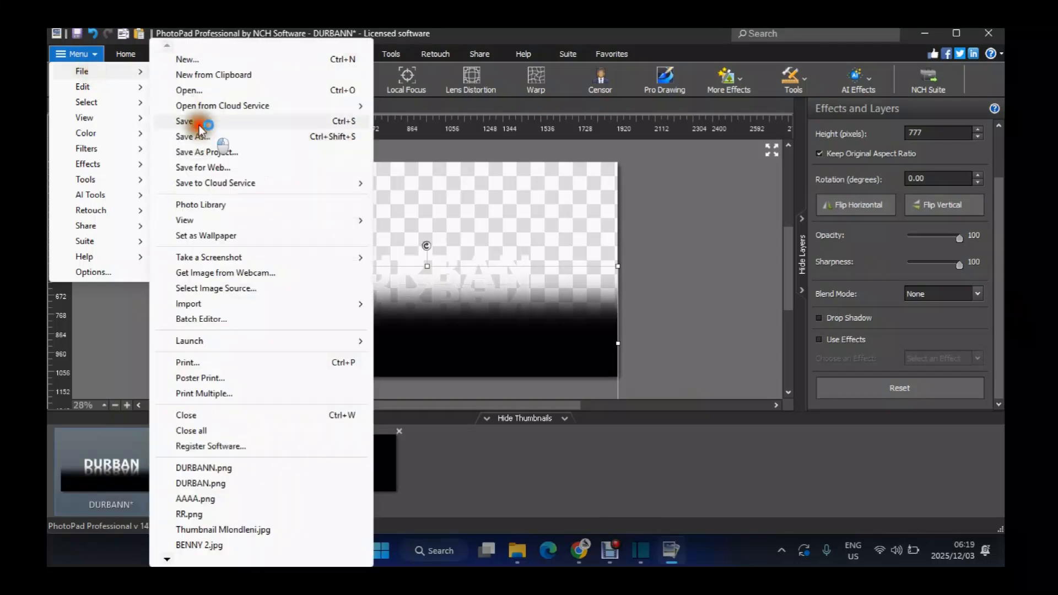
{"action": "left_click", "coordinate": [199, 138]}
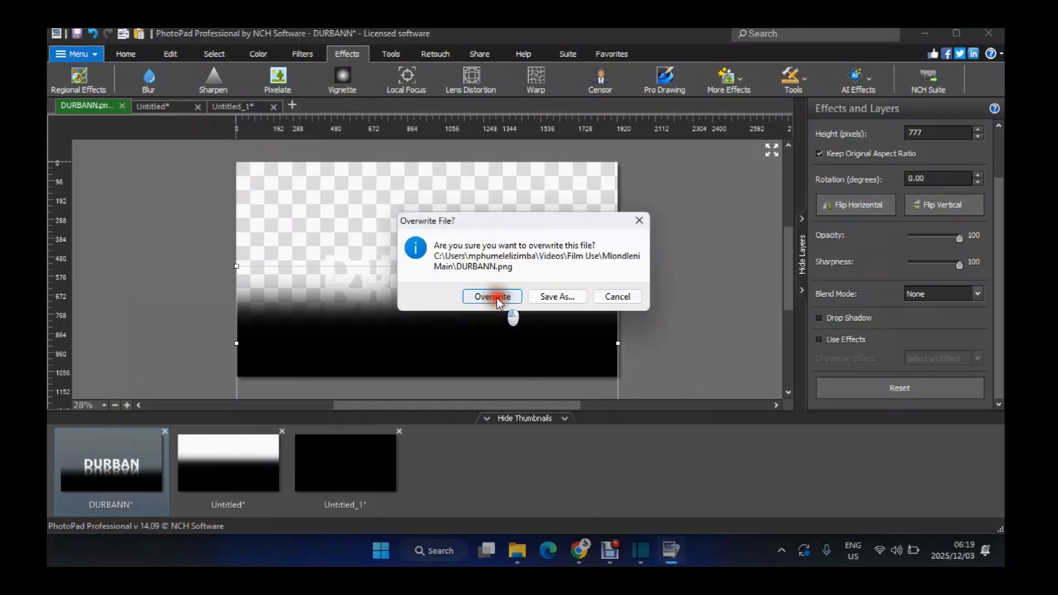
{"action": "left_click", "coordinate": [497, 297]}
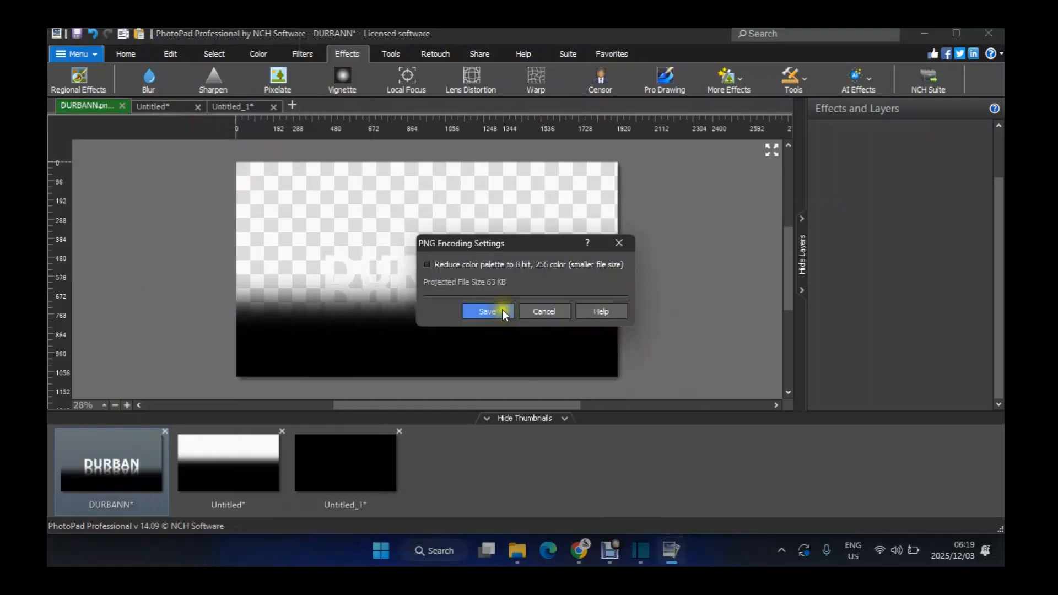
{"action": "left_click", "coordinate": [507, 310]}
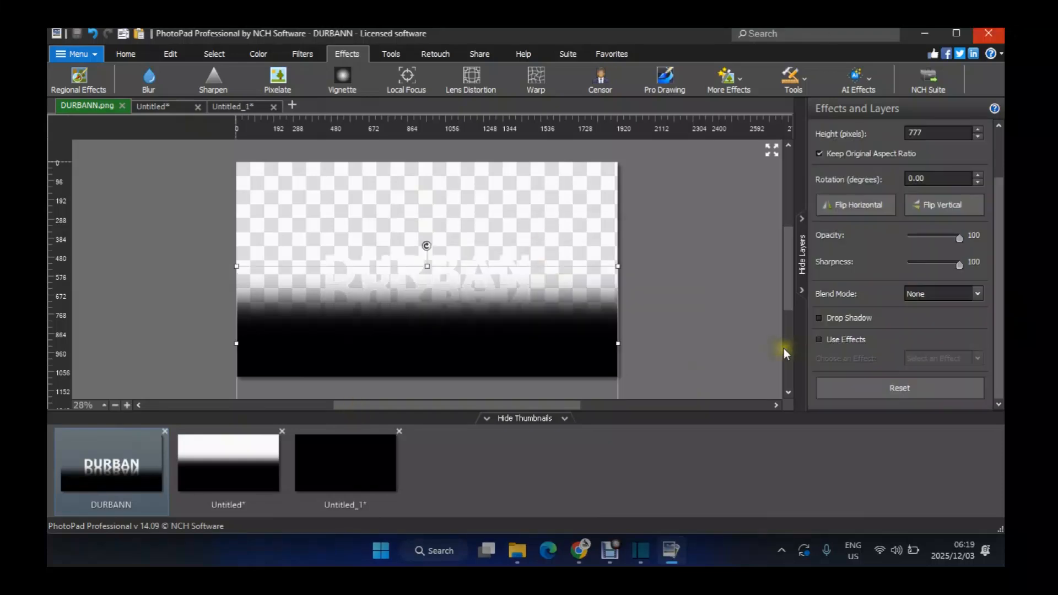
Switch back to Shotcut and close the list of recent files to enlarge the preview.
{"action": "left_click", "coordinate": [641, 550]}
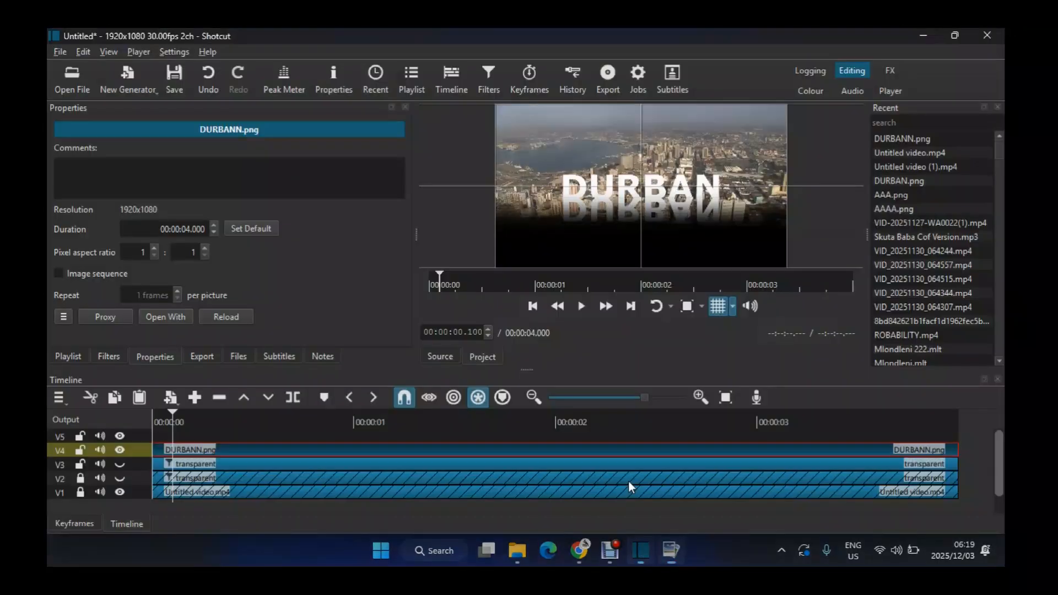
{"action": "left_click", "coordinate": [998, 107]}
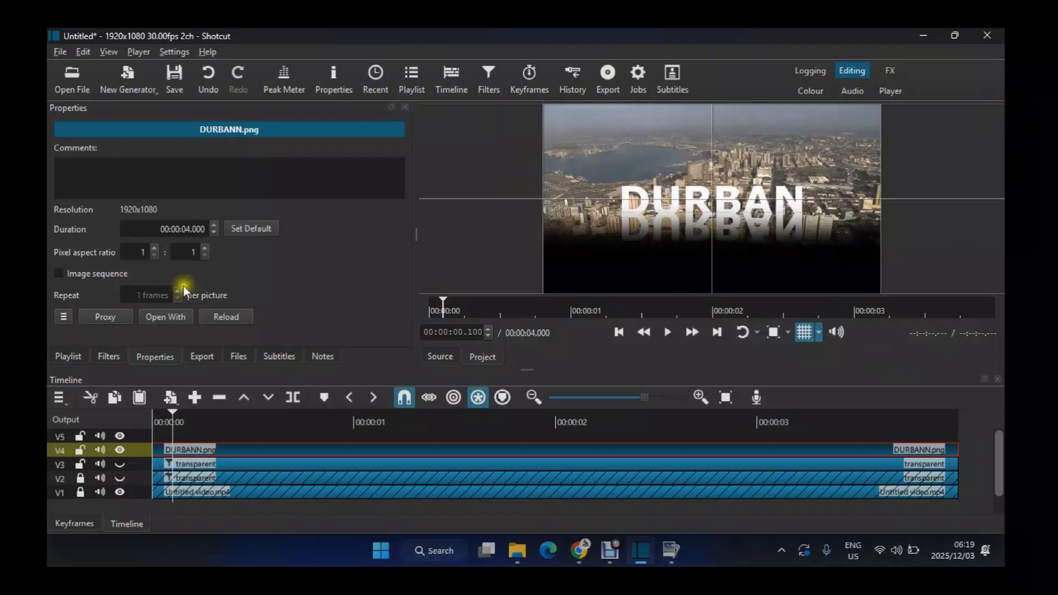
Add a Blend Mode filter to the DURBANN.png clip and set its blend mode to Screen.
{"action": "left_click", "coordinate": [114, 357]}
{"action": "left_click", "coordinate": [64, 242]}
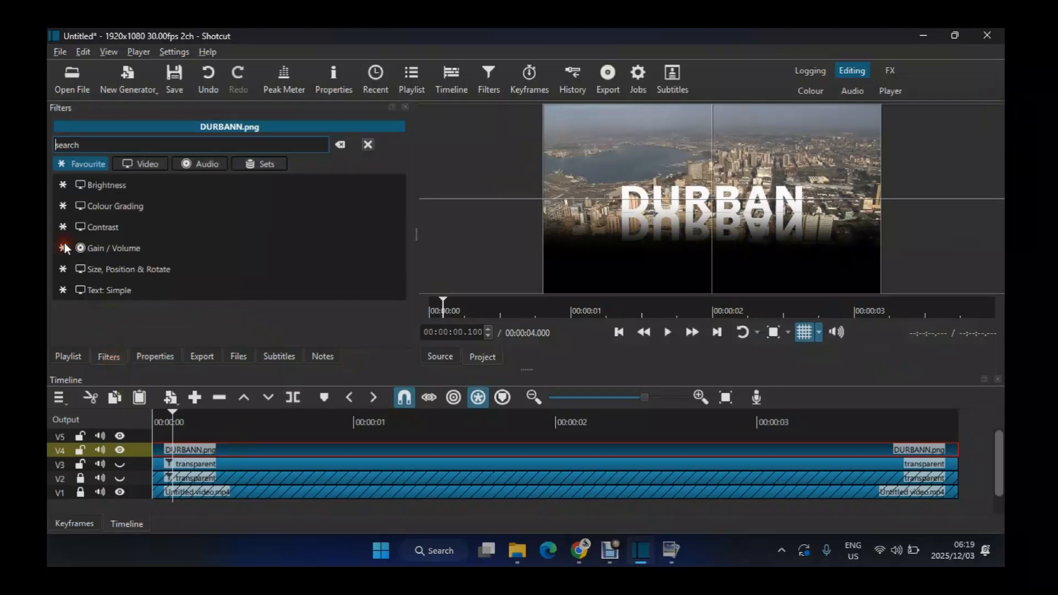
{"action": "type", "text": "B"}
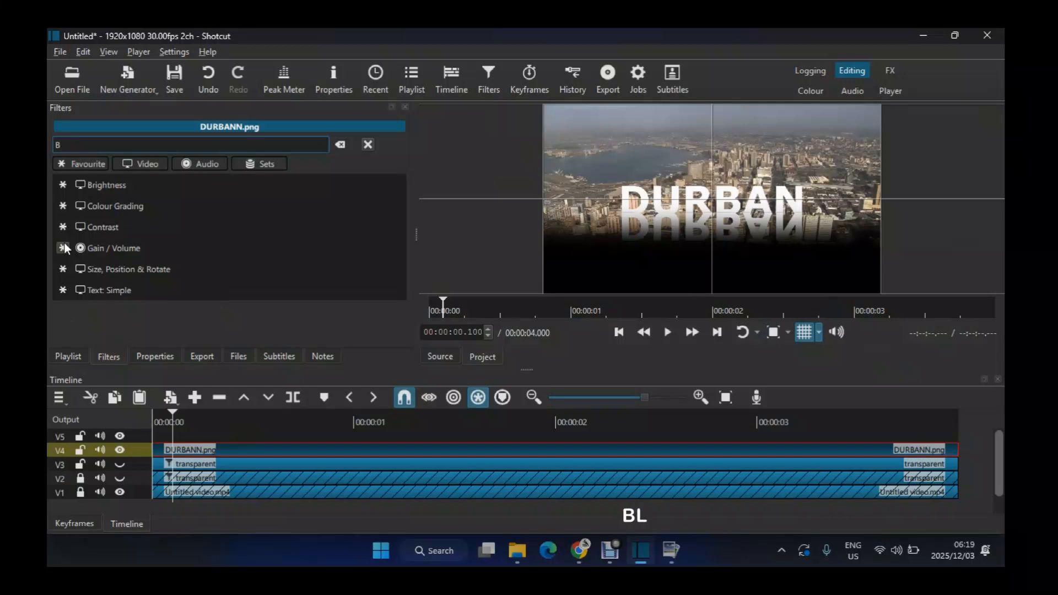
{"action": "type", "text": "LEND"}
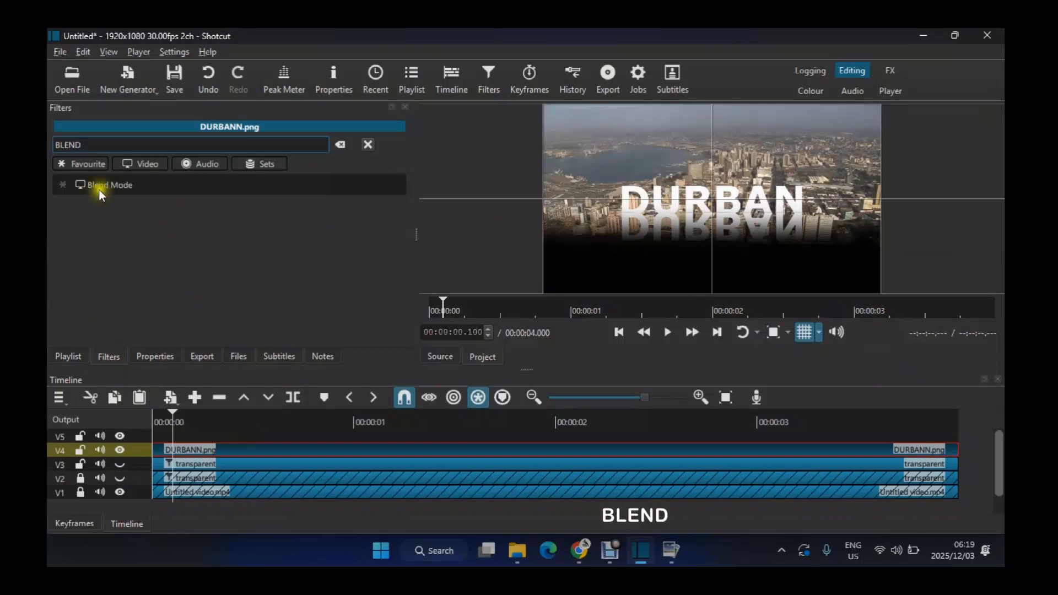
{"action": "mouse_move", "coordinate": [105, 187]}
{"action": "key", "text": "Return"}
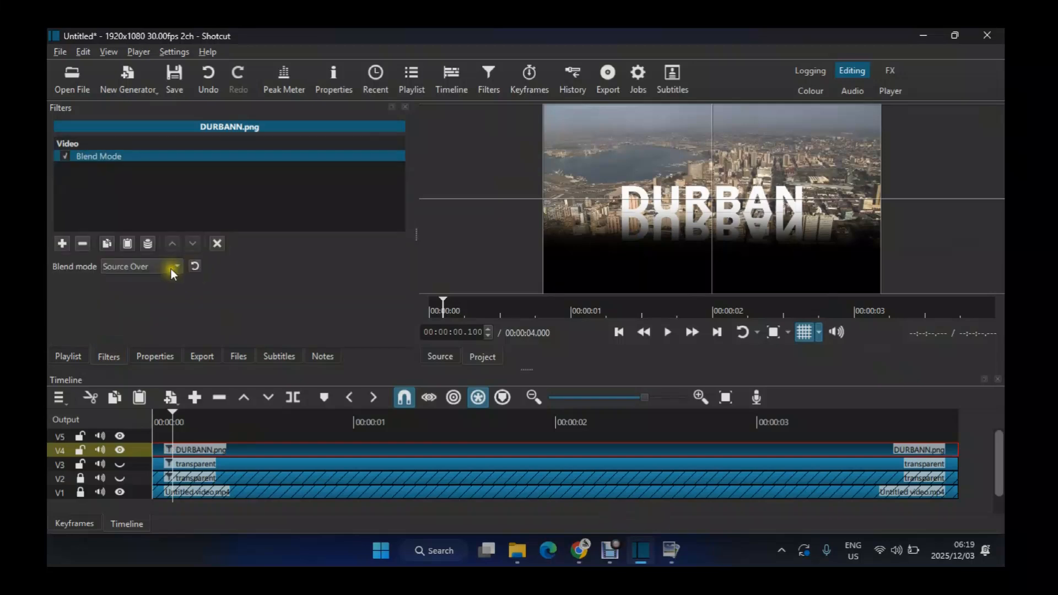
{"action": "left_click", "coordinate": [175, 266]}
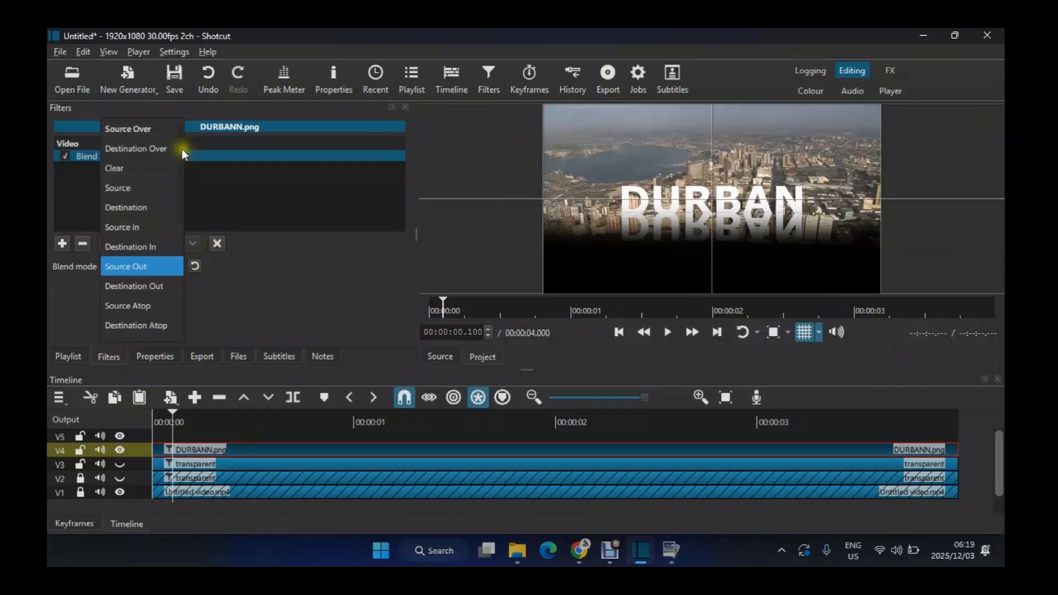
{"action": "scroll", "coordinate": [176, 209], "scroll_direction": "down", "scroll_amount": 3}
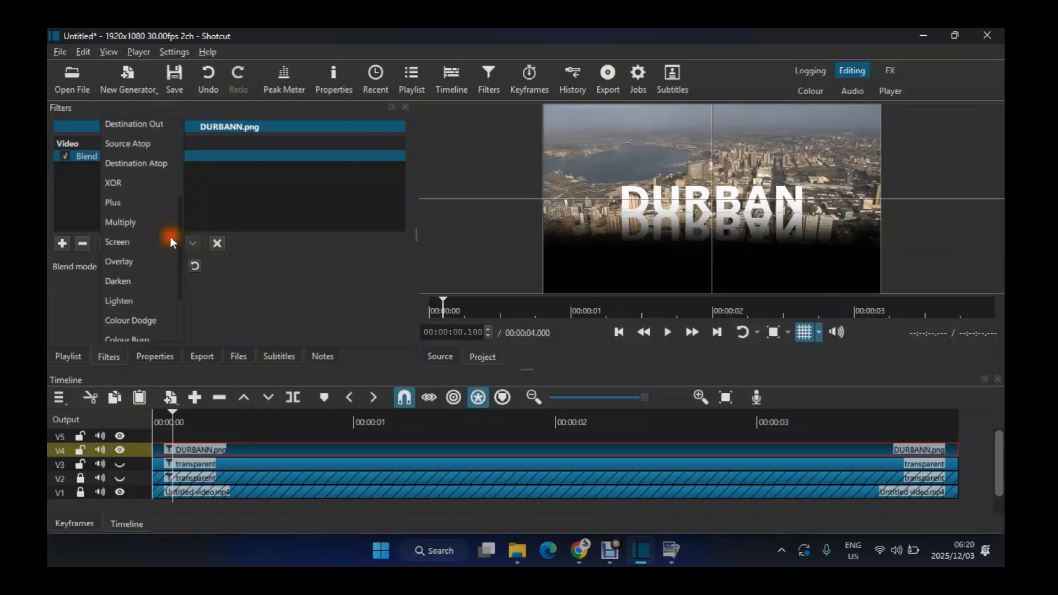
{"action": "left_click", "coordinate": [151, 237]}
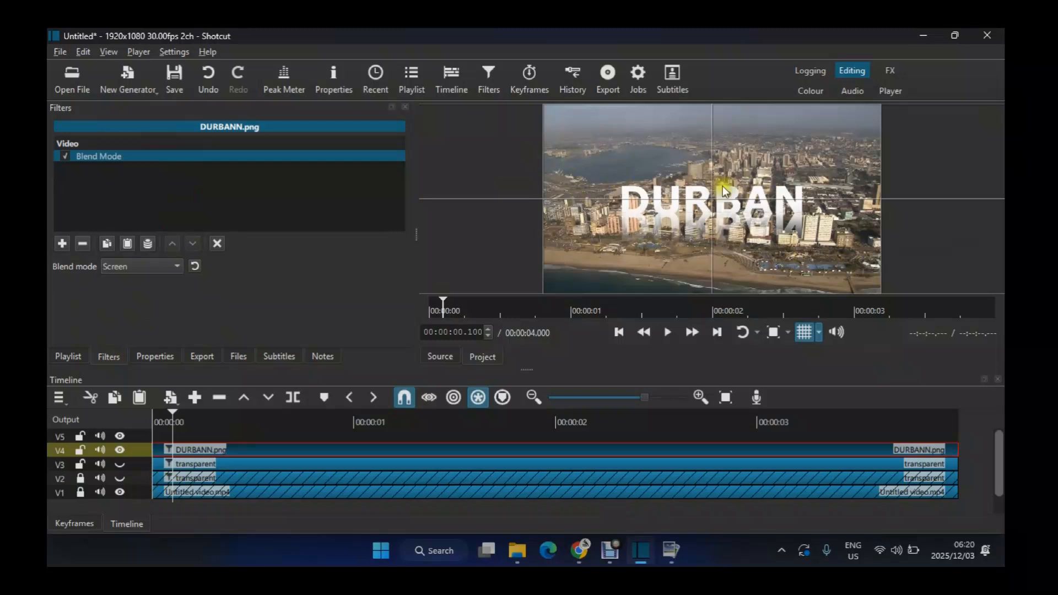
Unlock track V1 and select its Untitled video.mp4 clip.
{"action": "left_click", "coordinate": [141, 489]}
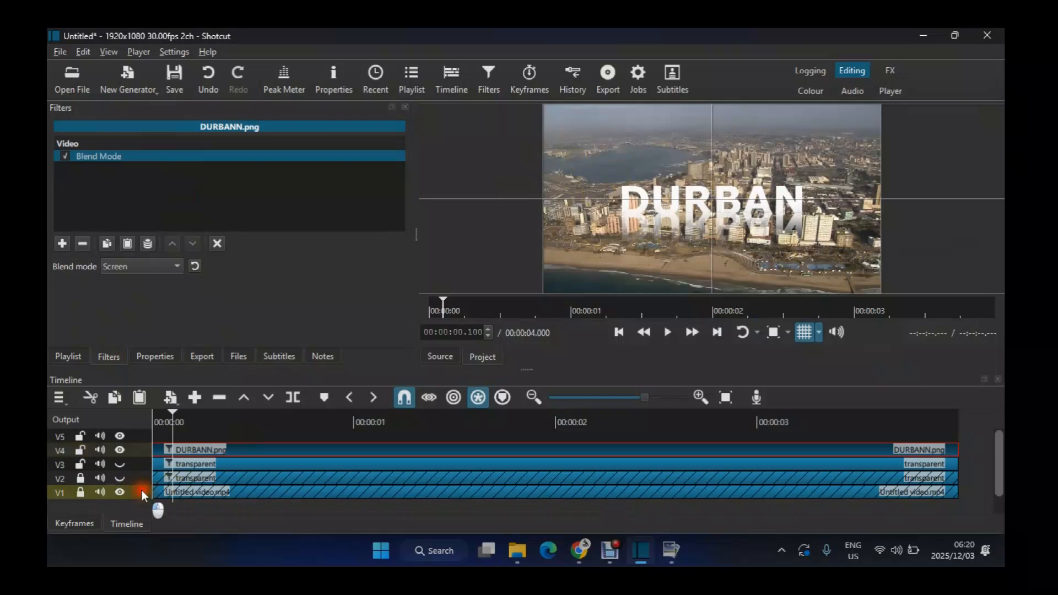
{"action": "left_click", "coordinate": [124, 415]}
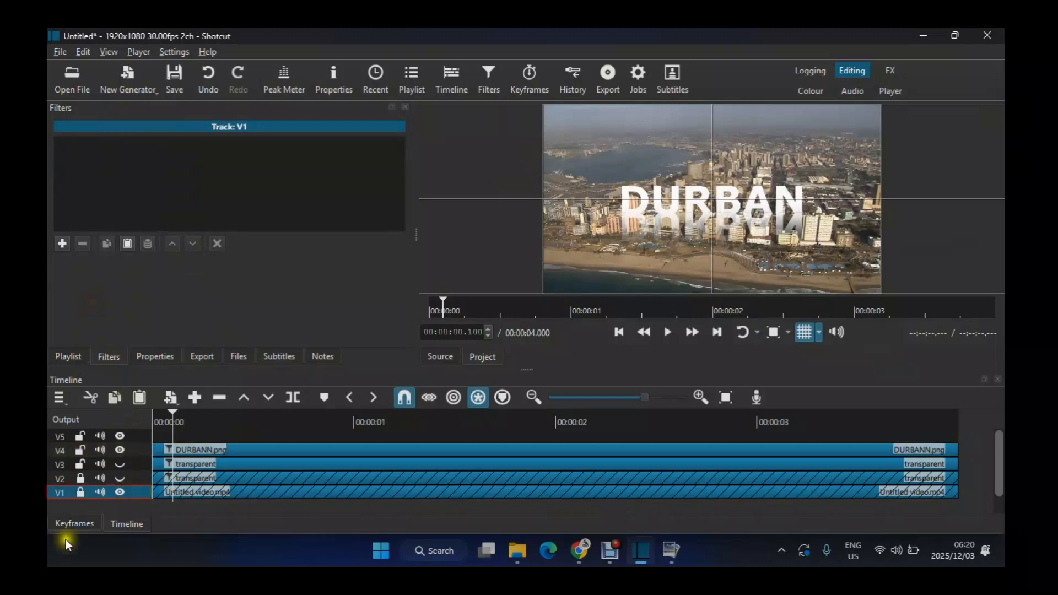
{"action": "left_click", "coordinate": [80, 492]}
{"action": "left_click", "coordinate": [207, 508]}
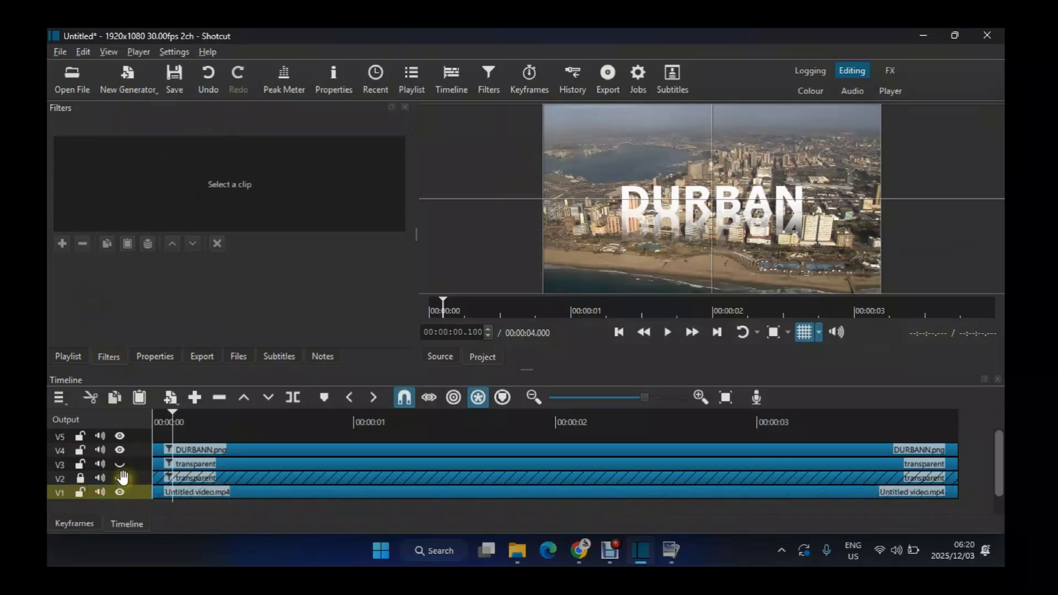
{"action": "left_click", "coordinate": [120, 478]}
{"action": "left_click", "coordinate": [236, 492]}
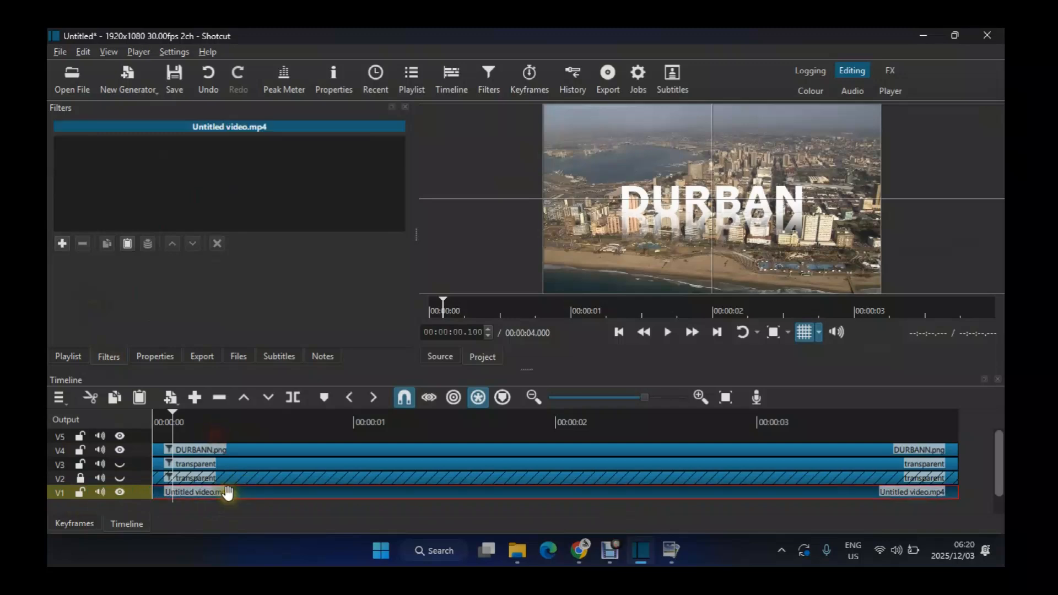
Add a Brightness filter to the Untitled video.mp4 clip and lower its level to darken the city footage.
{"action": "left_click", "coordinate": [106, 245]}
{"action": "left_click", "coordinate": [75, 242]}
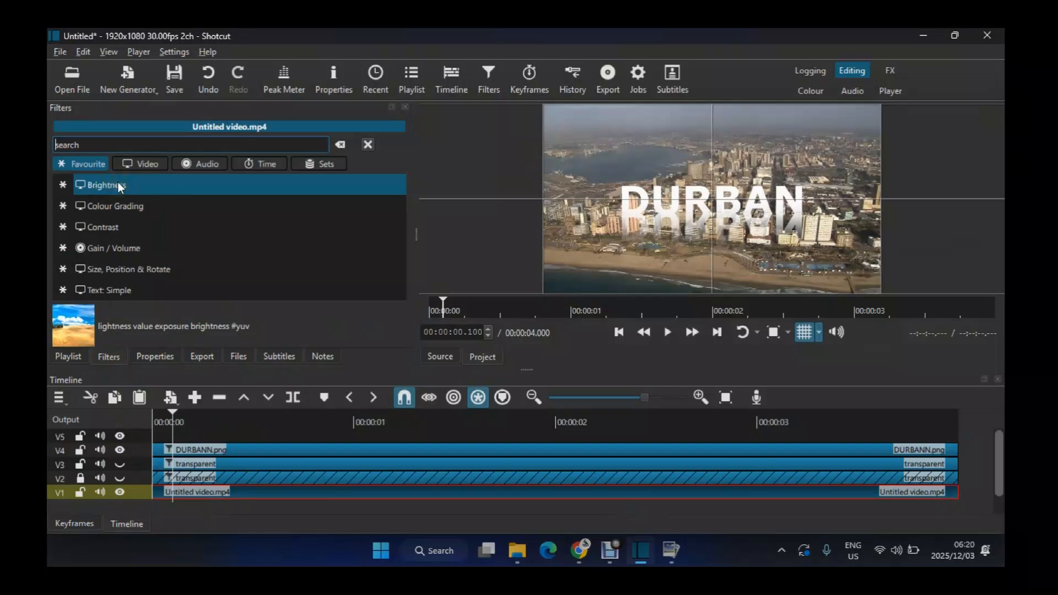
{"action": "left_click", "coordinate": [118, 185]}
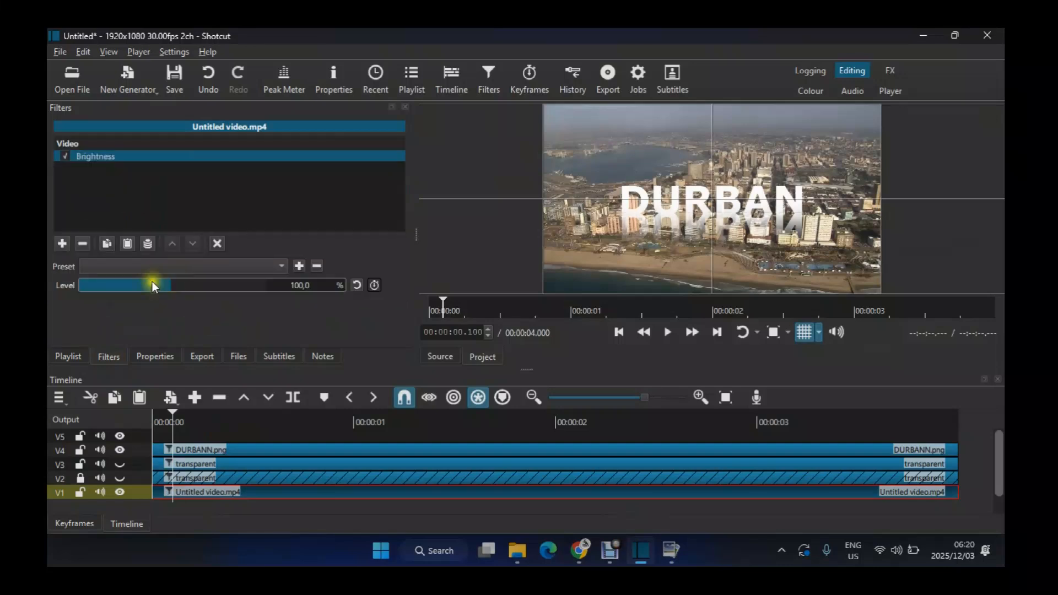
{"action": "left_click", "coordinate": [152, 283]}
Add a Colour Grading filter to the Untitled video.mp4 clip and lower the midtones (gamma) brightness slightly.
{"action": "left_click", "coordinate": [65, 243]}
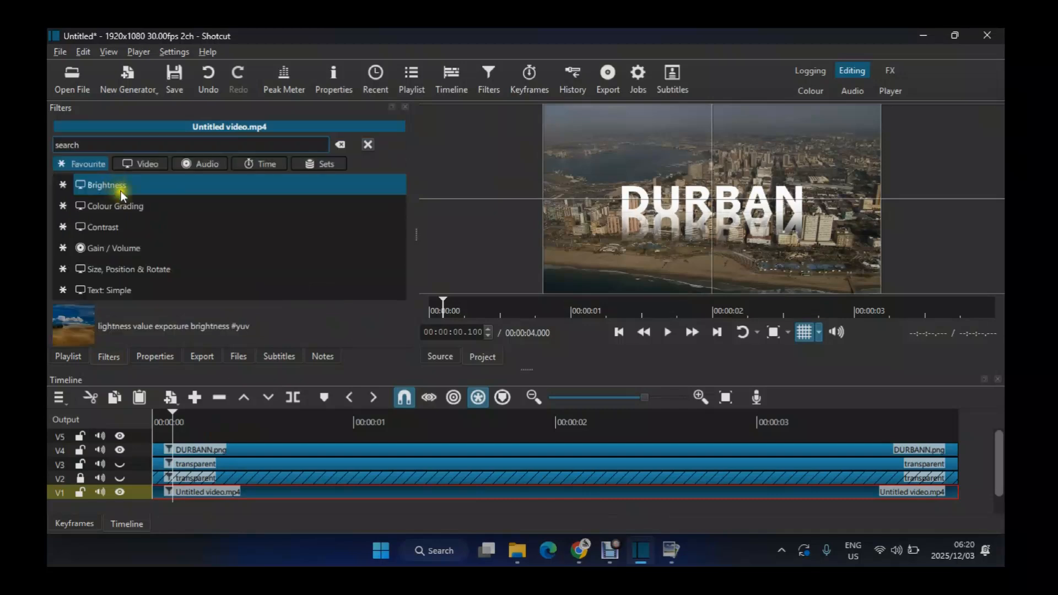
{"action": "left_click", "coordinate": [124, 206]}
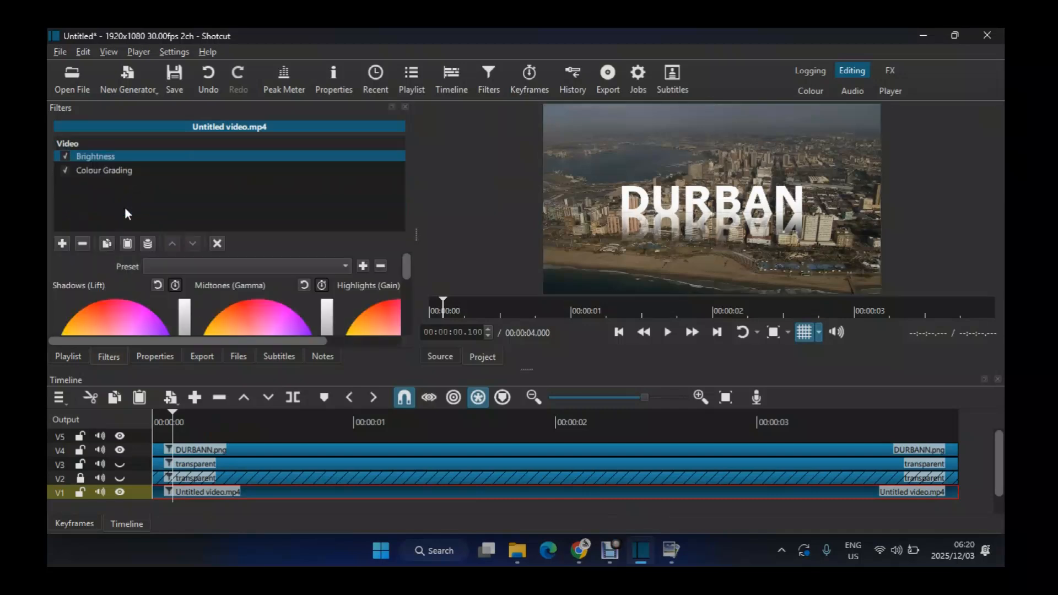
{"action": "left_click_drag", "start_coordinate": [408, 264], "coordinate": [416, 301]}
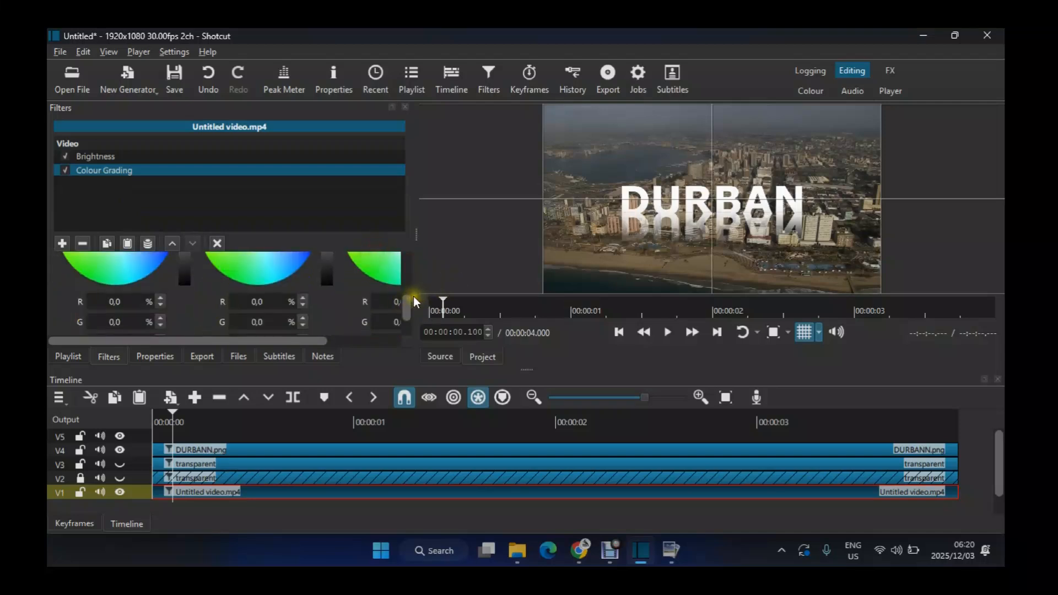
{"action": "scroll", "coordinate": [413, 302], "scroll_direction": "up", "scroll_amount": 3}
{"action": "left_click_drag", "start_coordinate": [328, 289], "coordinate": [329, 300]}
Show the playlist in place of the filters and turn off the grid overlay on the preview.
{"action": "left_click", "coordinate": [145, 356]}
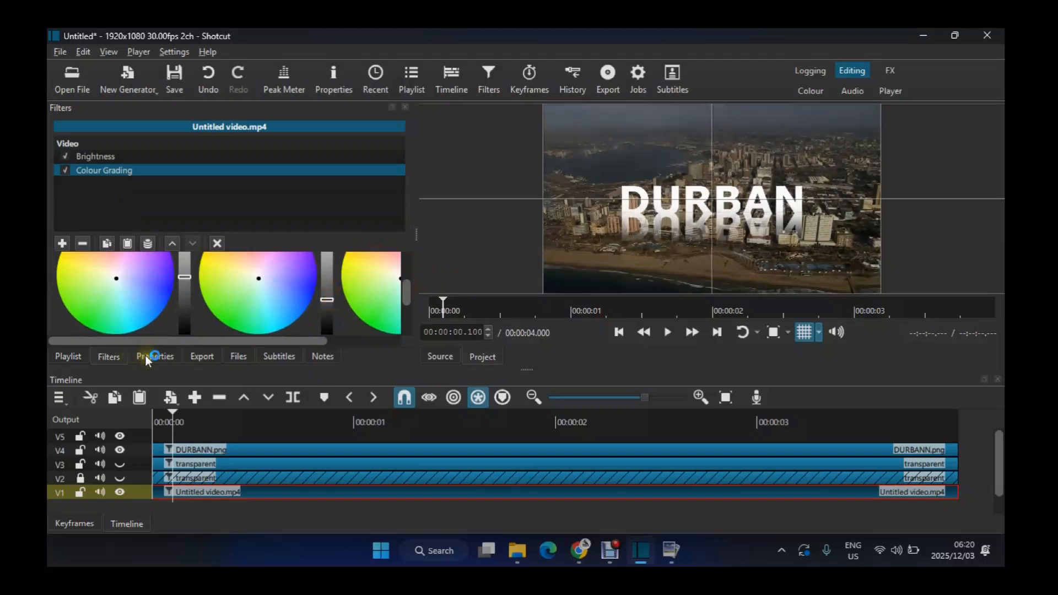
{"action": "left_click", "coordinate": [72, 356]}
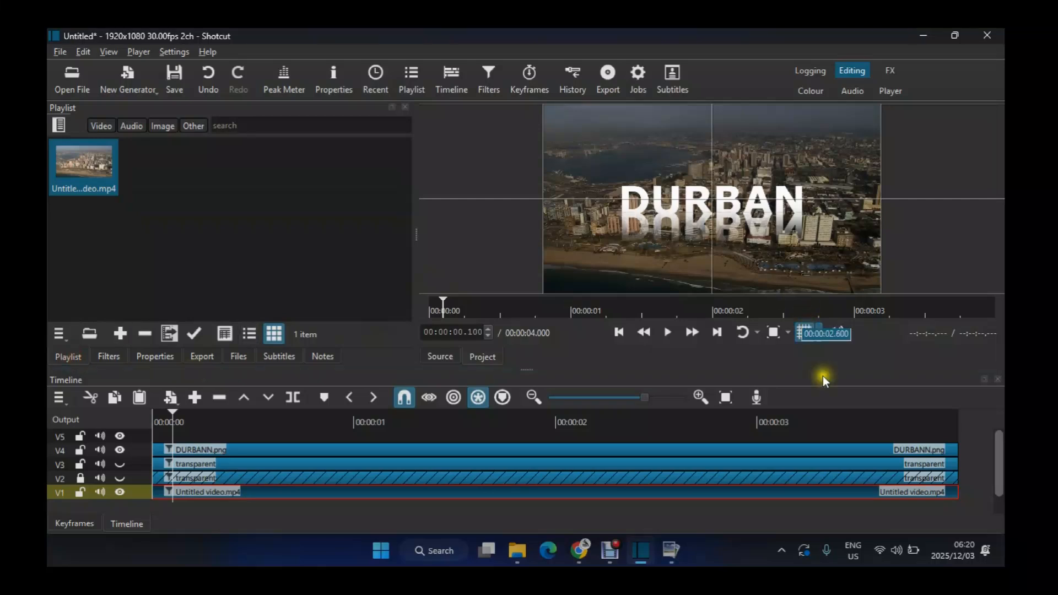
{"action": "left_click", "coordinate": [808, 332]}
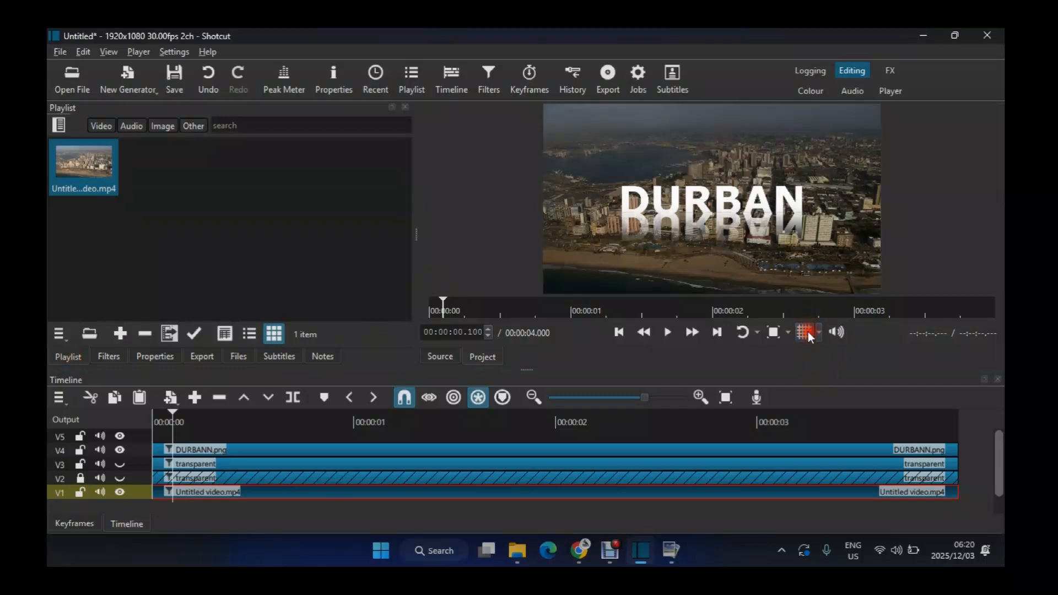